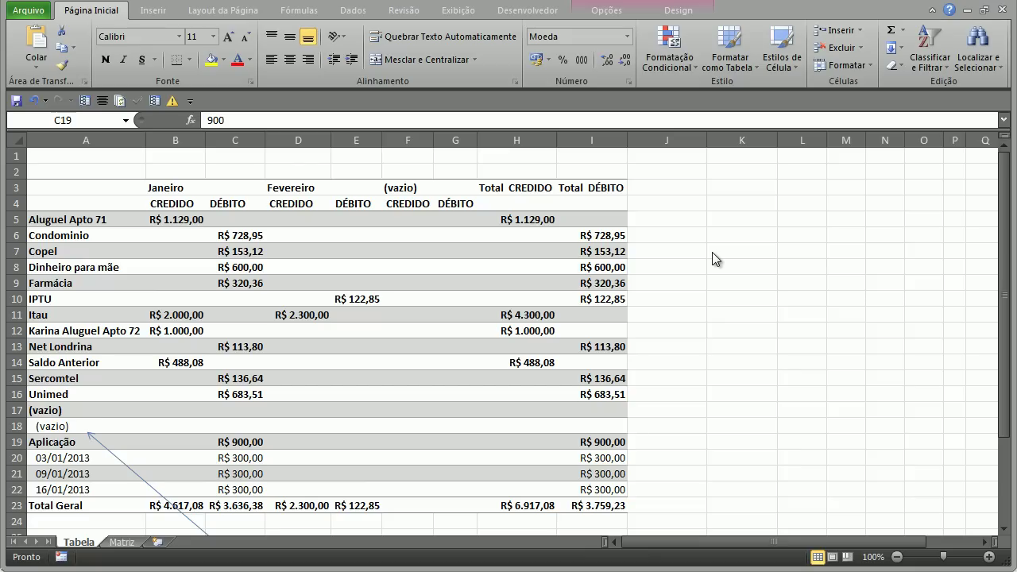
Examine the transaction records on the Matriz sheet and the red note in row 32 about the selected source range.
left_click(125, 543)
left_click(190, 399)
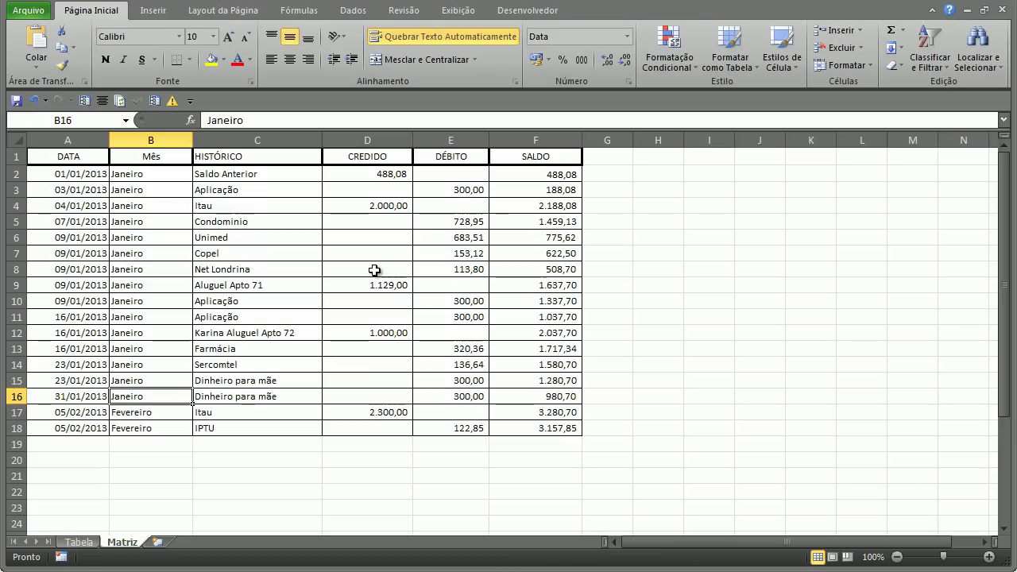
left_click(216, 252)
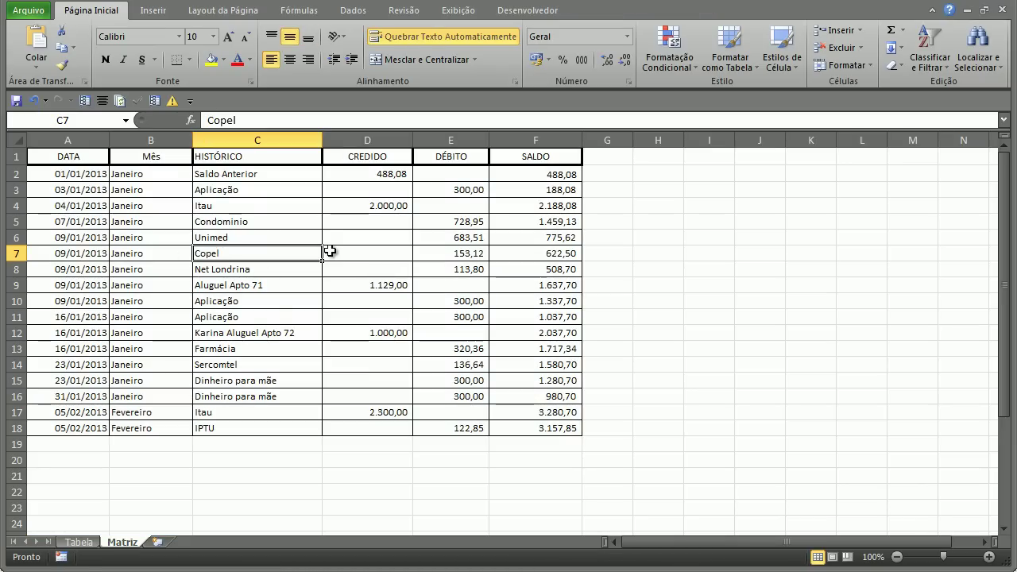
scroll(329, 251, "down", 3)
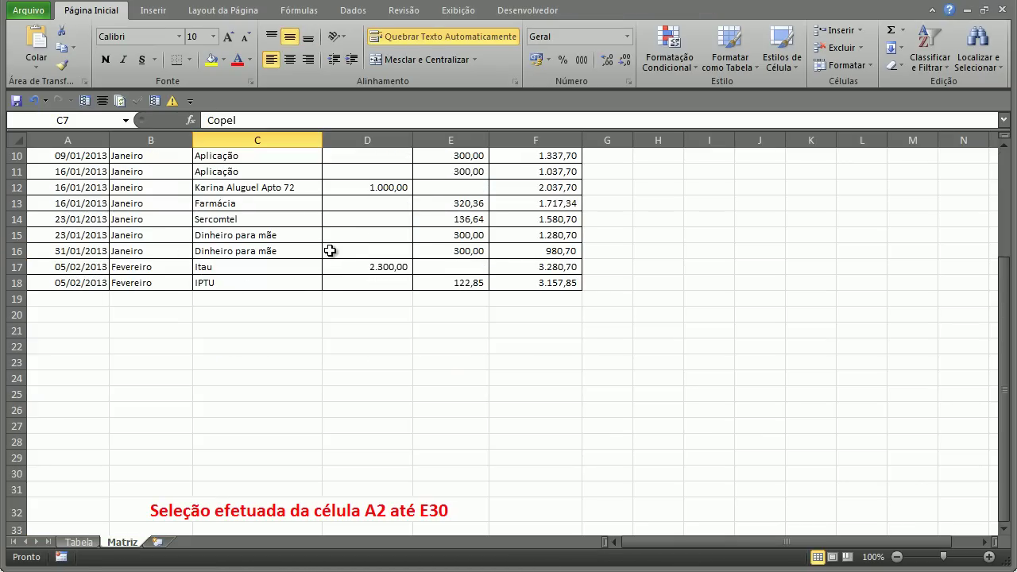
left_click(230, 515)
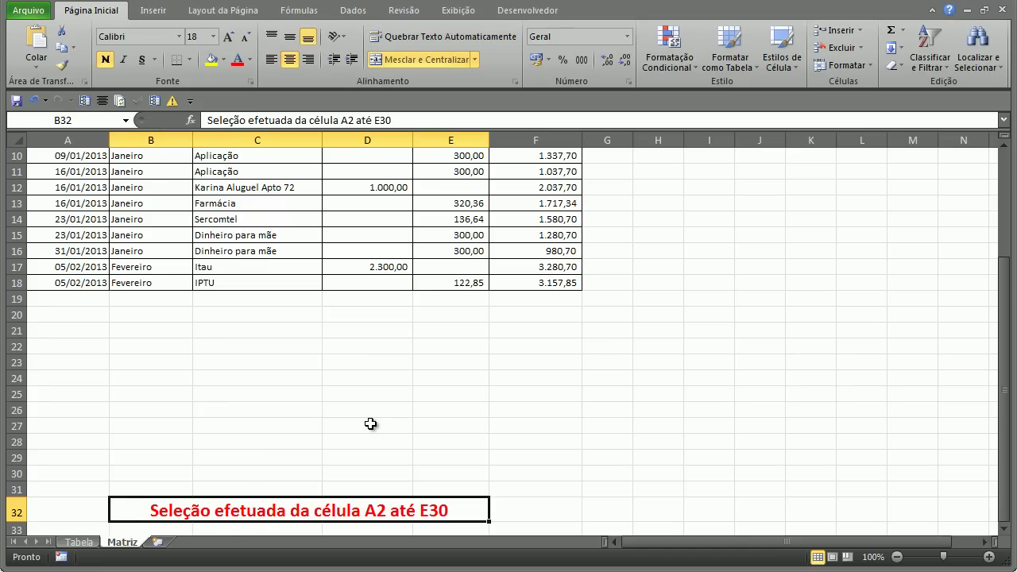
left_click(15, 474)
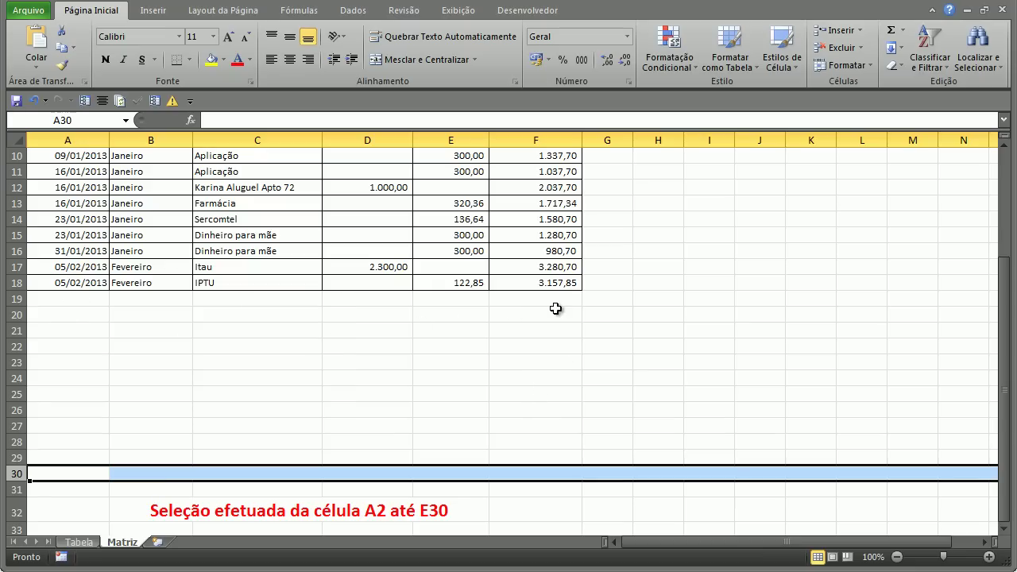
left_click(405, 326)
scroll(405, 322, "up", 3)
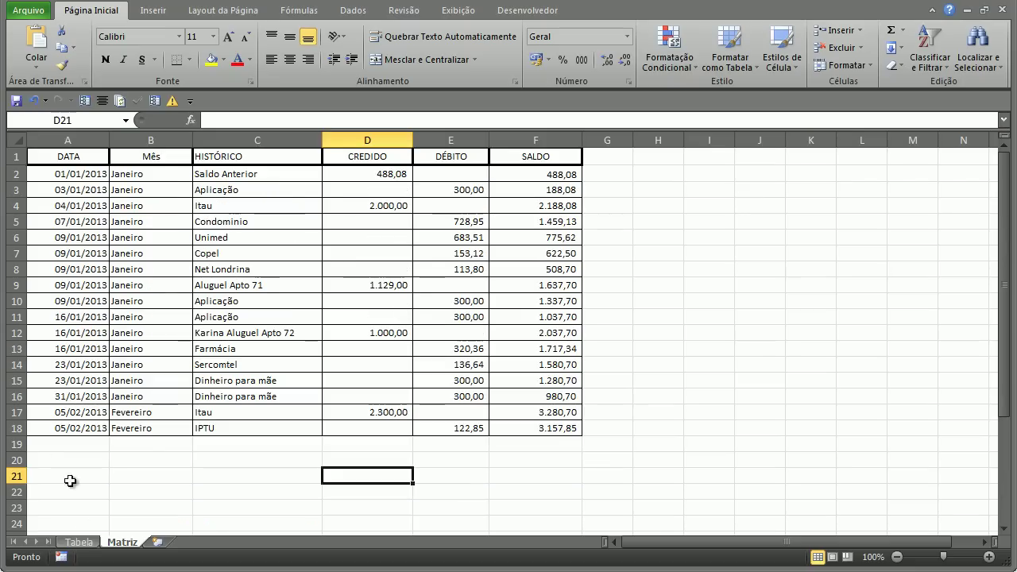
Examine the (vazio) row and column entries of the pivot table on the Tabela sheet and the red question below it.
left_click(79, 542)
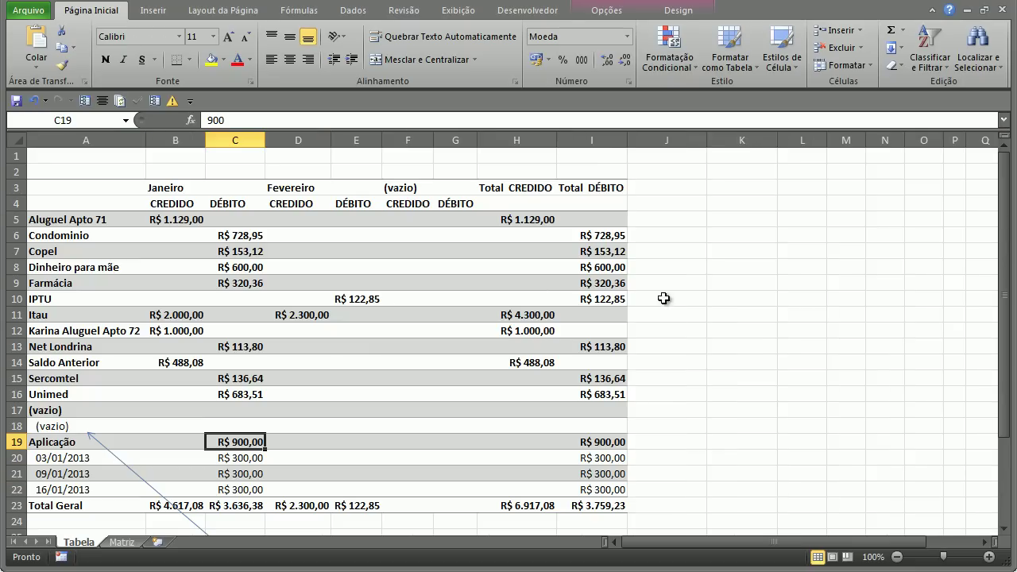
left_click(678, 282)
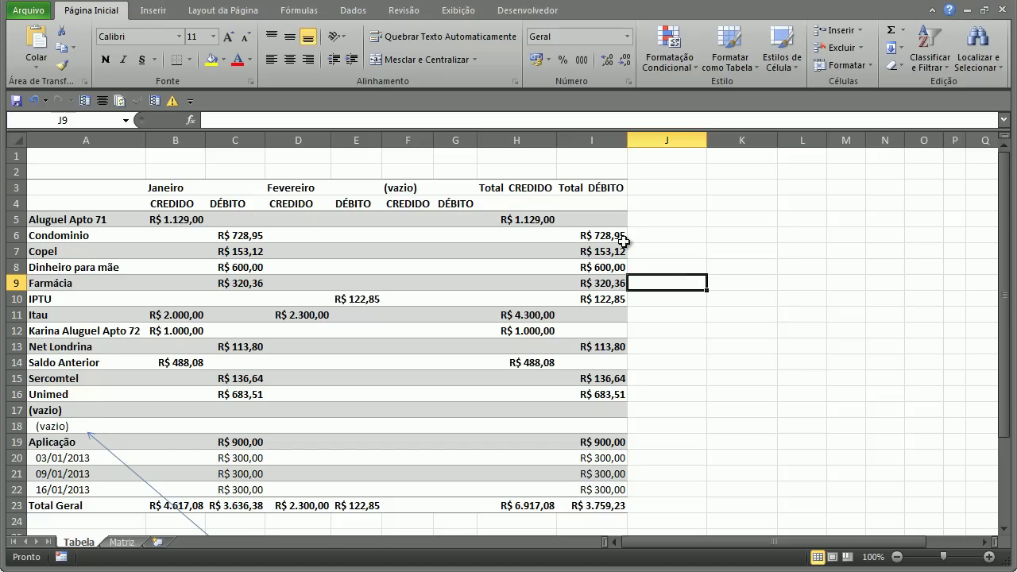
left_click(47, 429)
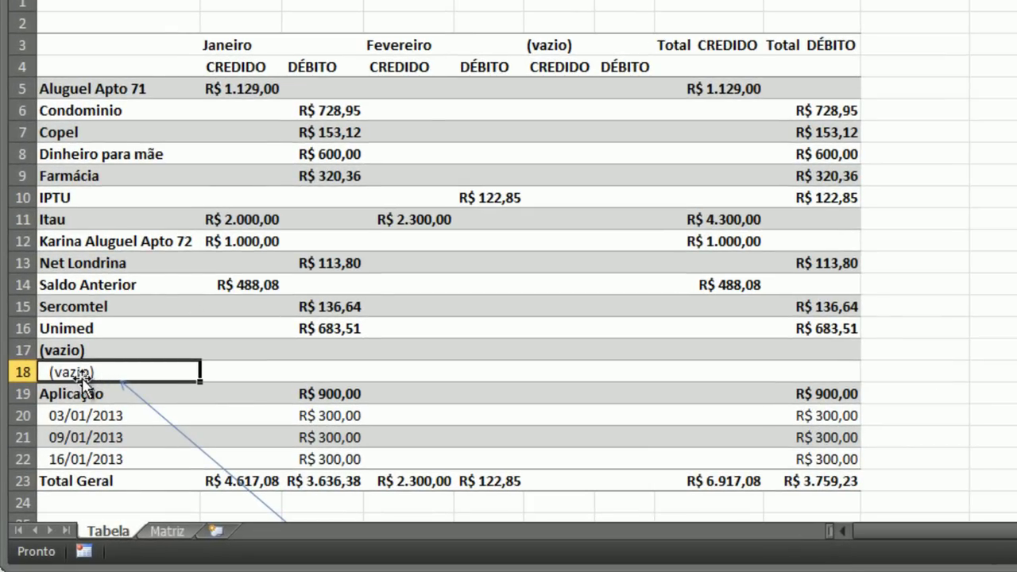
left_click(558, 46)
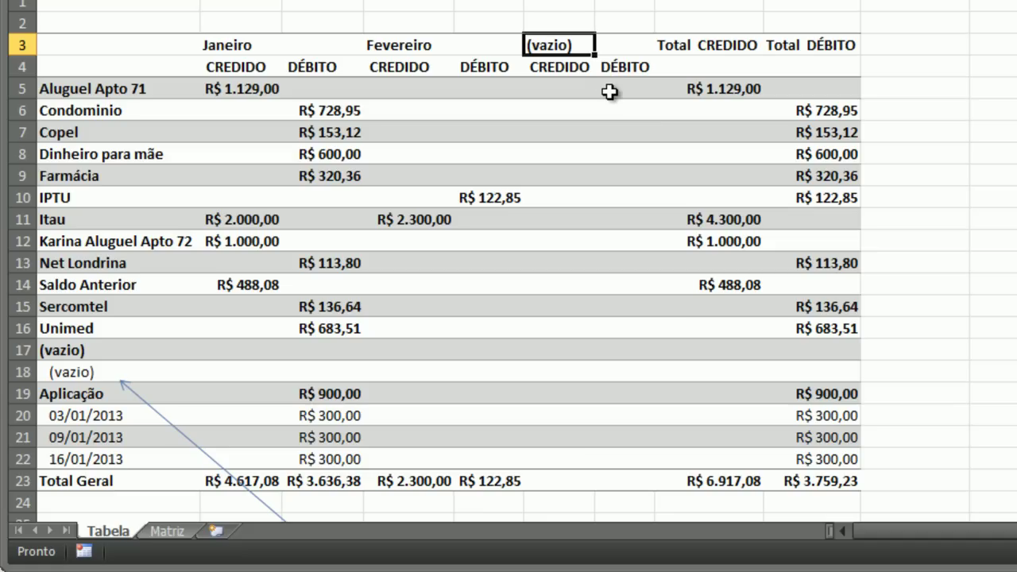
mouse_move(608, 92)
left_click_drag(556, 45, 631, 476)
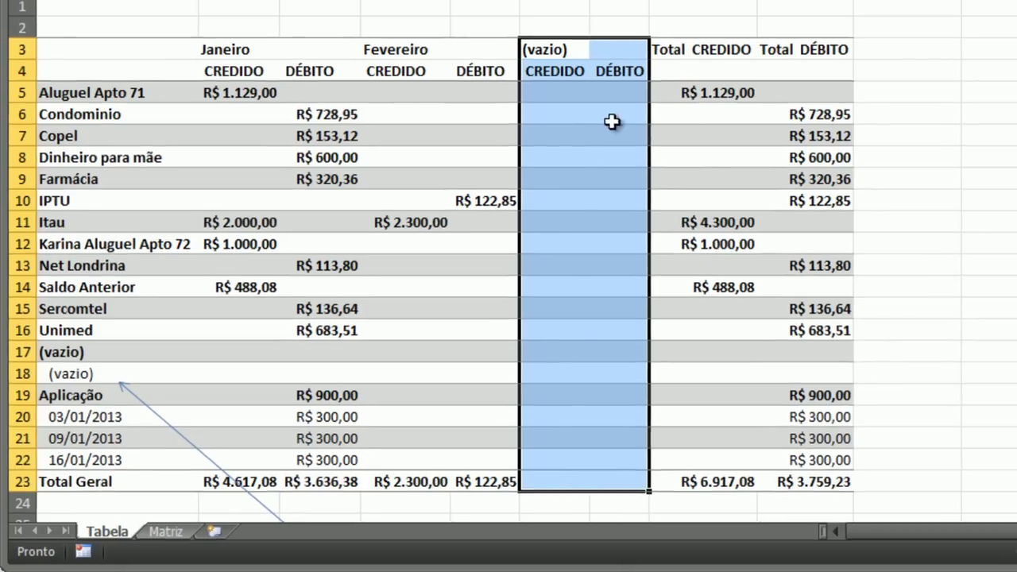
scroll(612, 122, "down", 2)
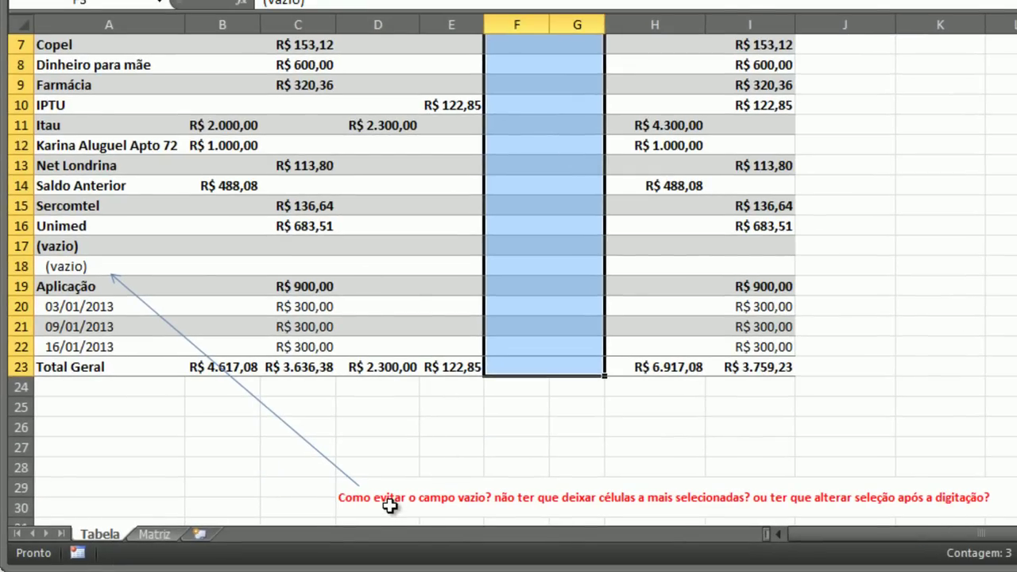
left_click(389, 506)
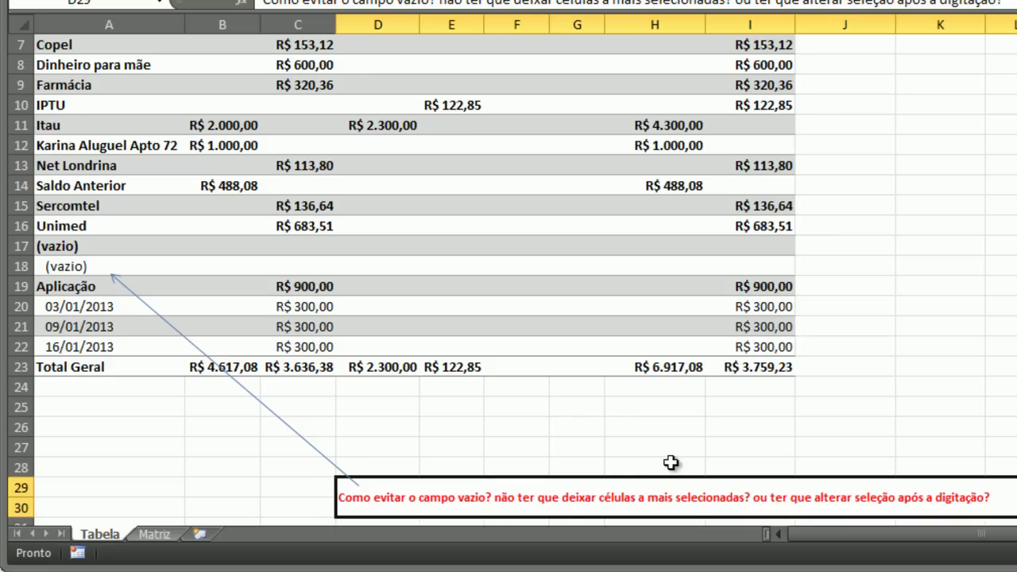
left_click(597, 409)
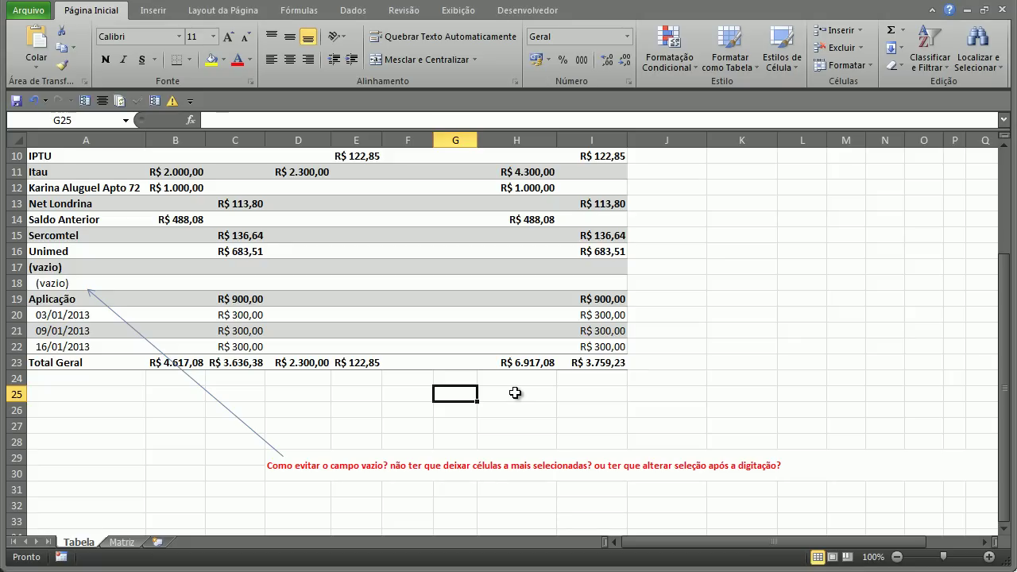
scroll(515, 393, "up", 3)
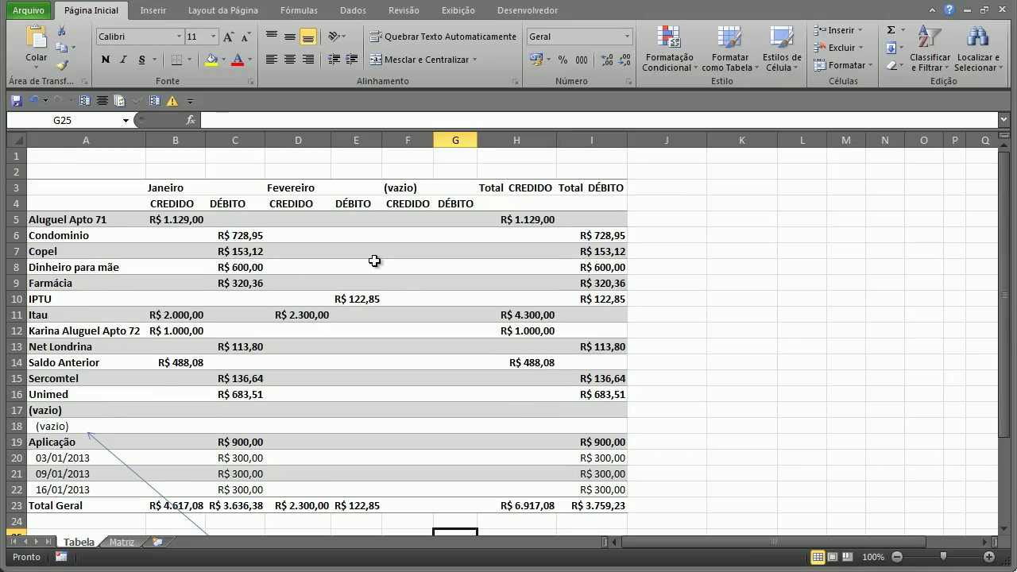
Check which source range the pivot table on the Tabela sheet uses, without altering it.
left_click(397, 286)
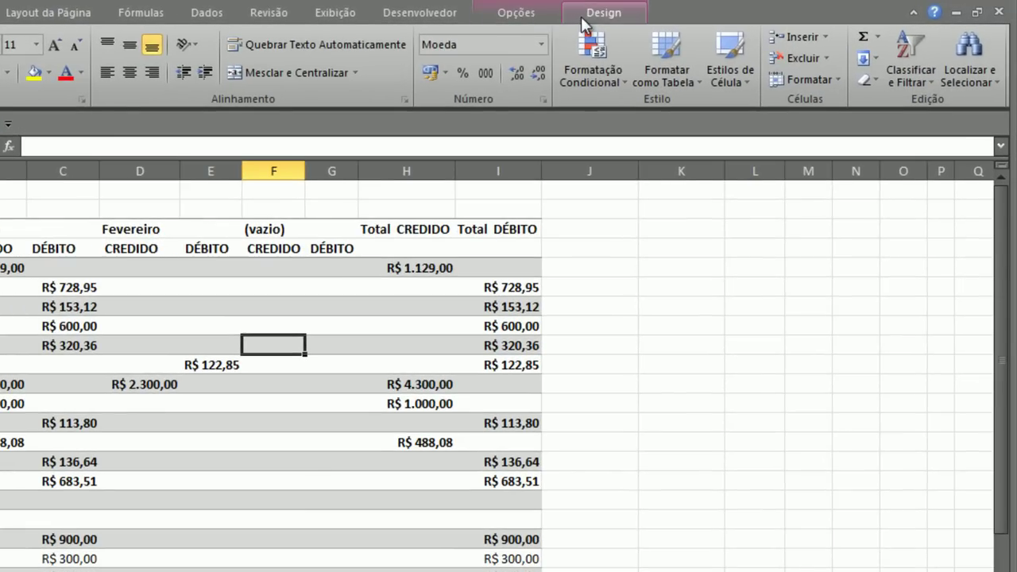
left_click(581, 22)
left_click(536, 12)
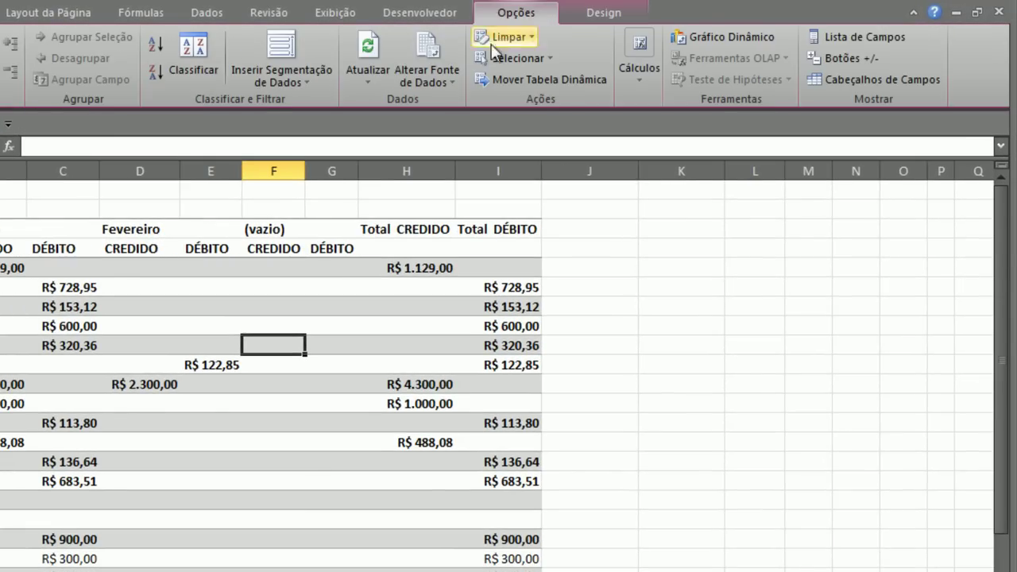
left_click(433, 81)
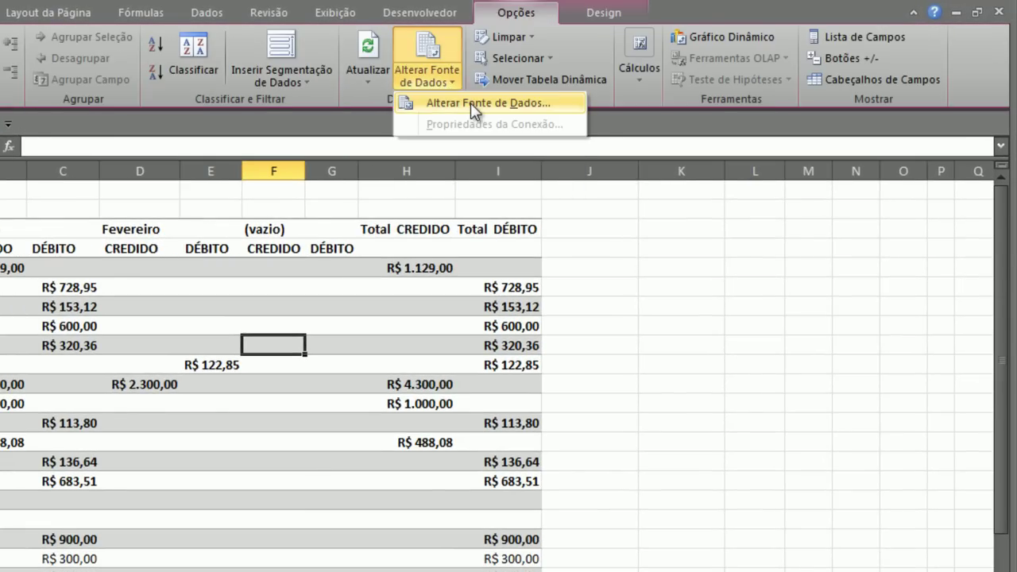
left_click(470, 102)
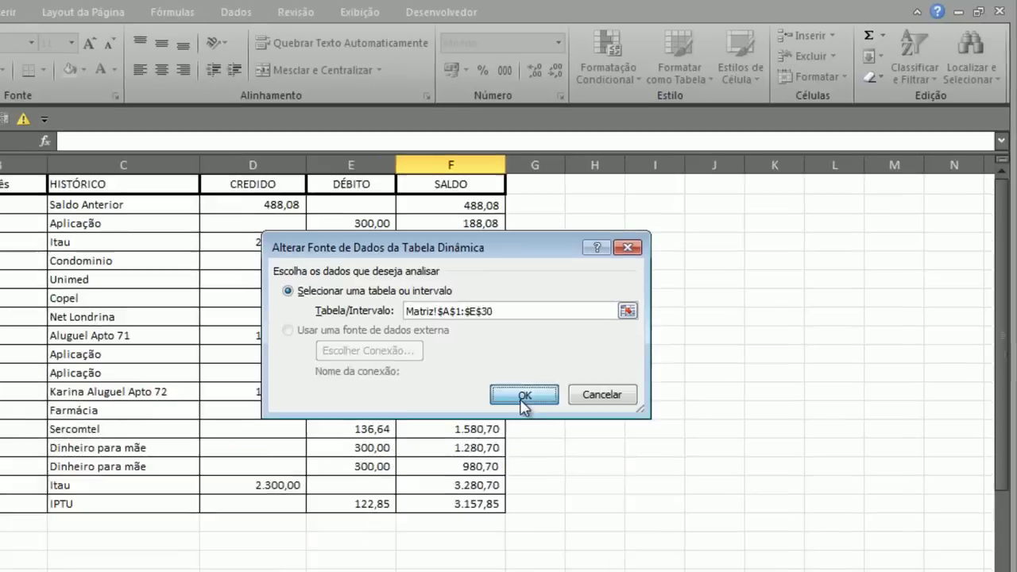
left_click(451, 454)
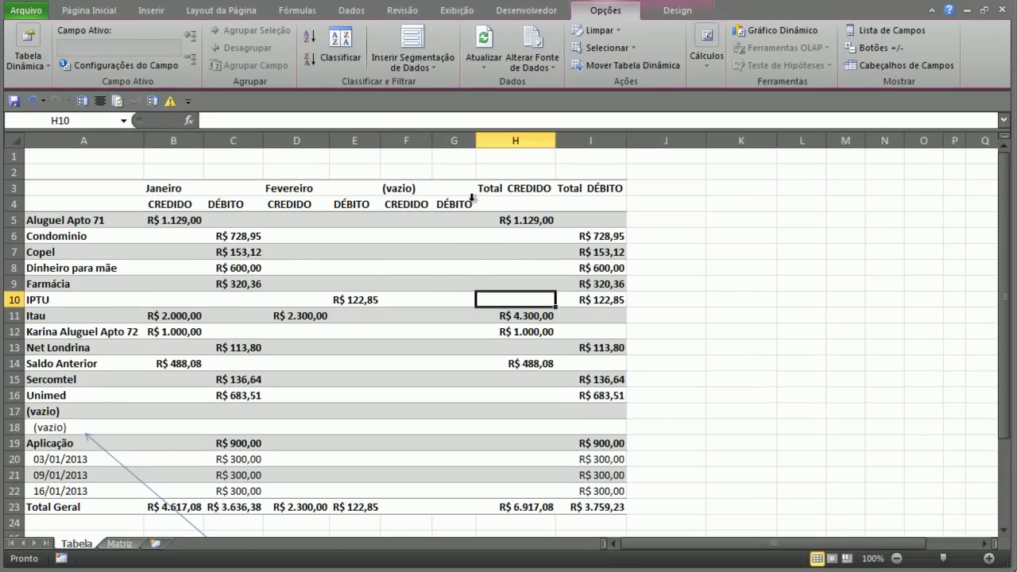
mouse_move(452, 260)
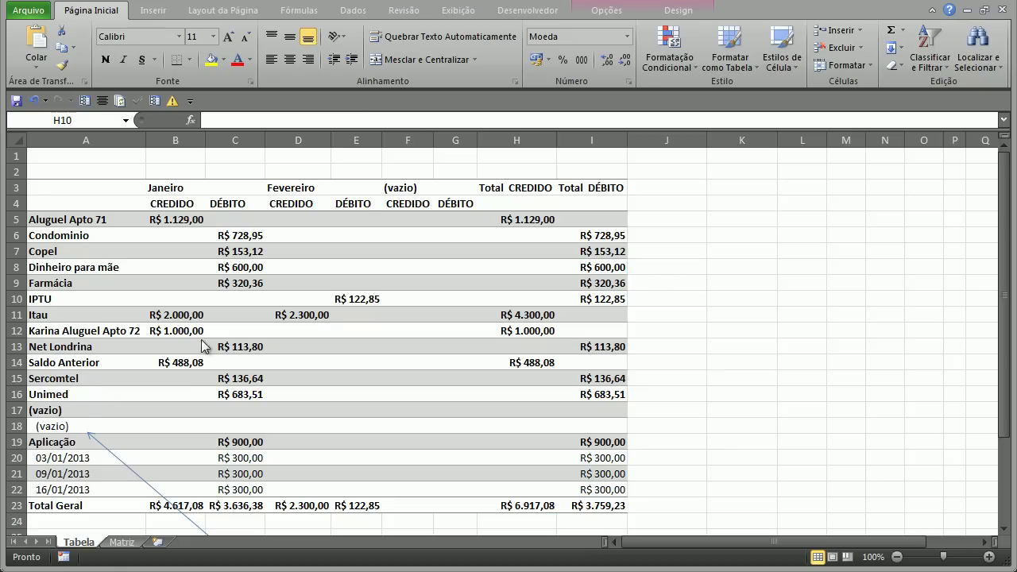
Remove all borders from the data range A1:F18 on the Matriz sheet.
left_click(128, 542)
left_click(245, 382)
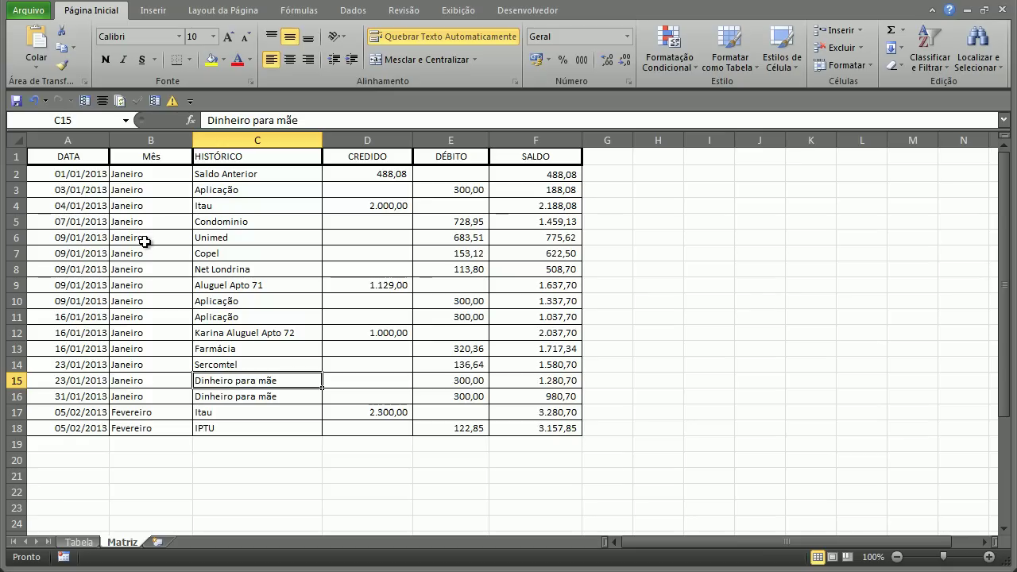
left_click_drag(80, 158, 576, 429)
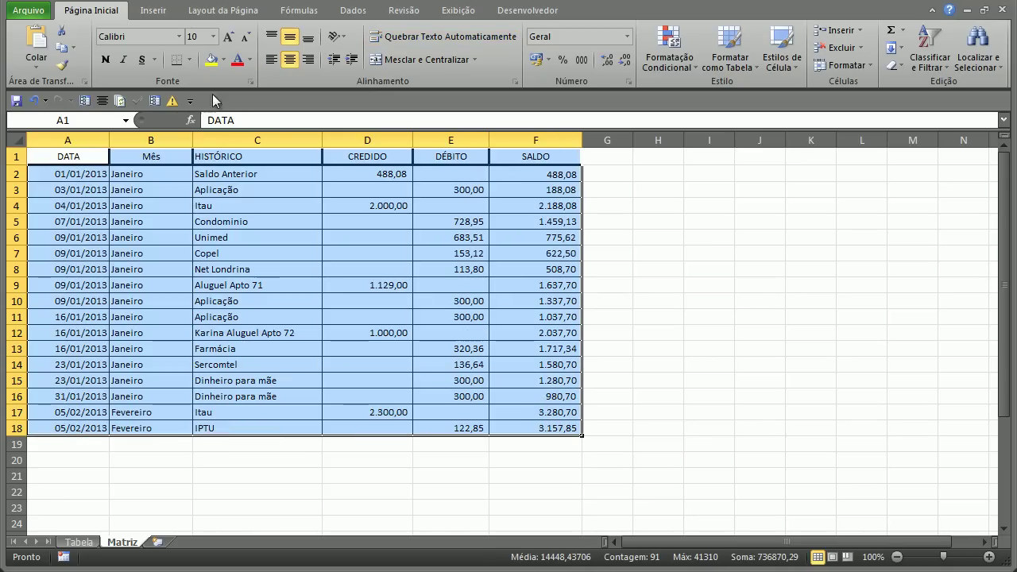
left_click(190, 59)
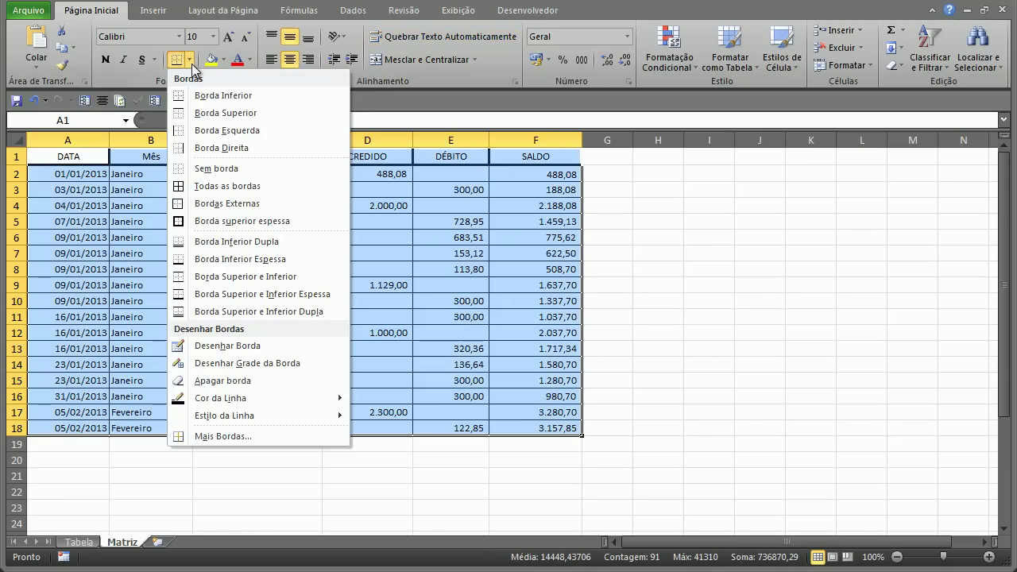
left_click(235, 169)
left_click(243, 208)
left_click_drag(92, 155, 576, 430)
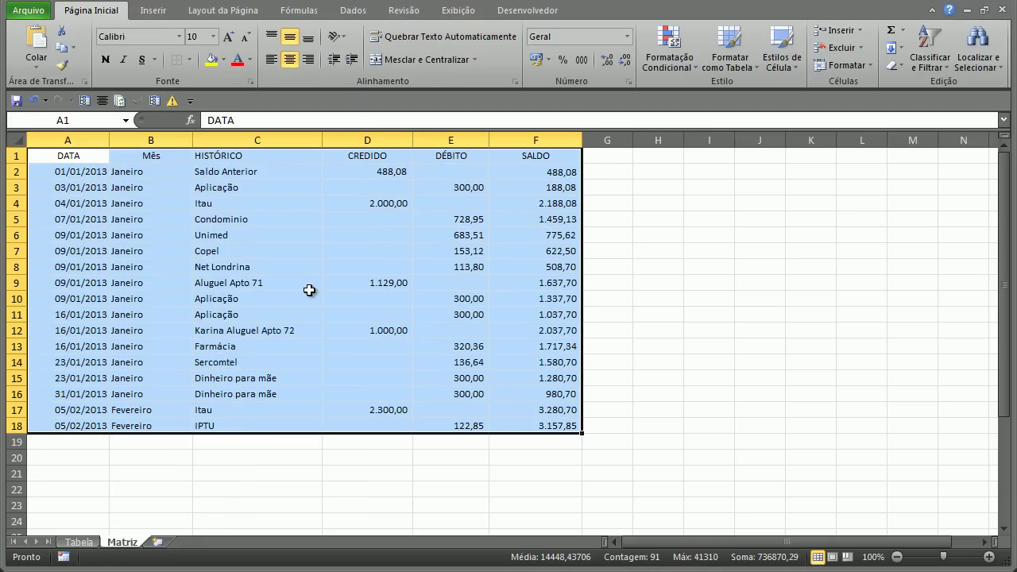
left_click(231, 235)
Format range A1:F18 as a table with headers, using the light green style with a solid header row.
left_click_drag(84, 162, 549, 427)
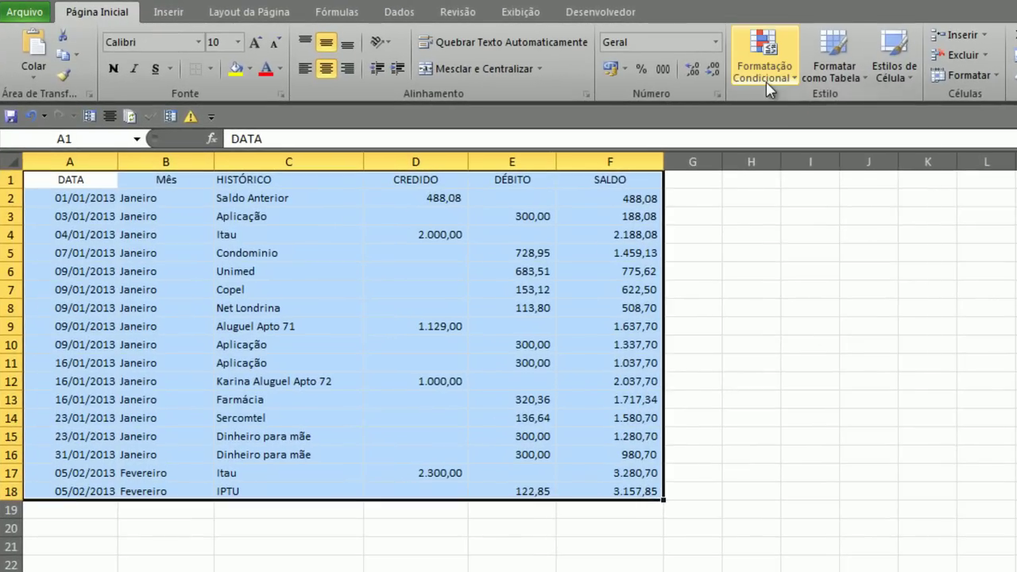
left_click(745, 76)
left_click(812, 74)
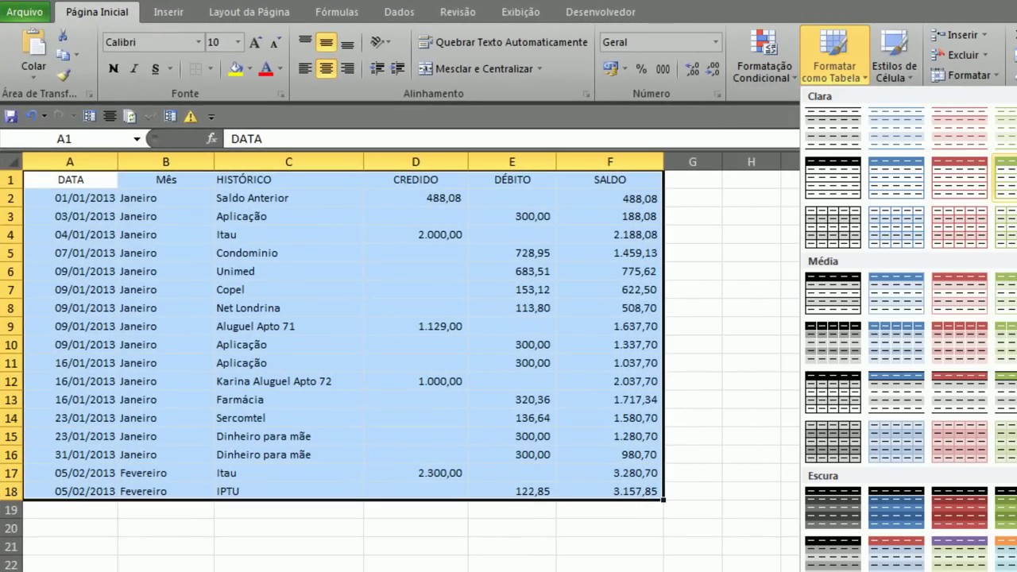
left_click(1011, 180)
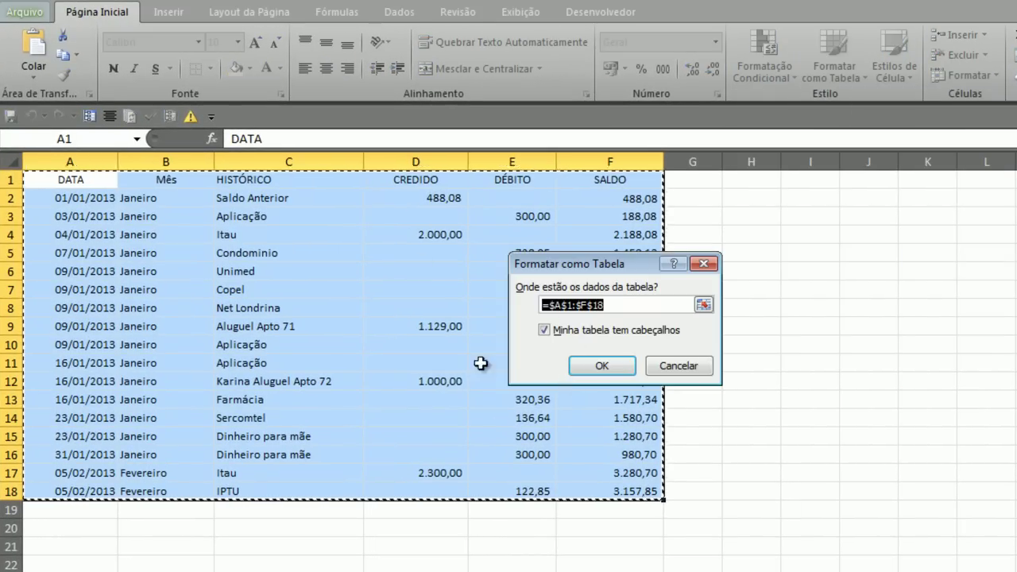
left_click(602, 369)
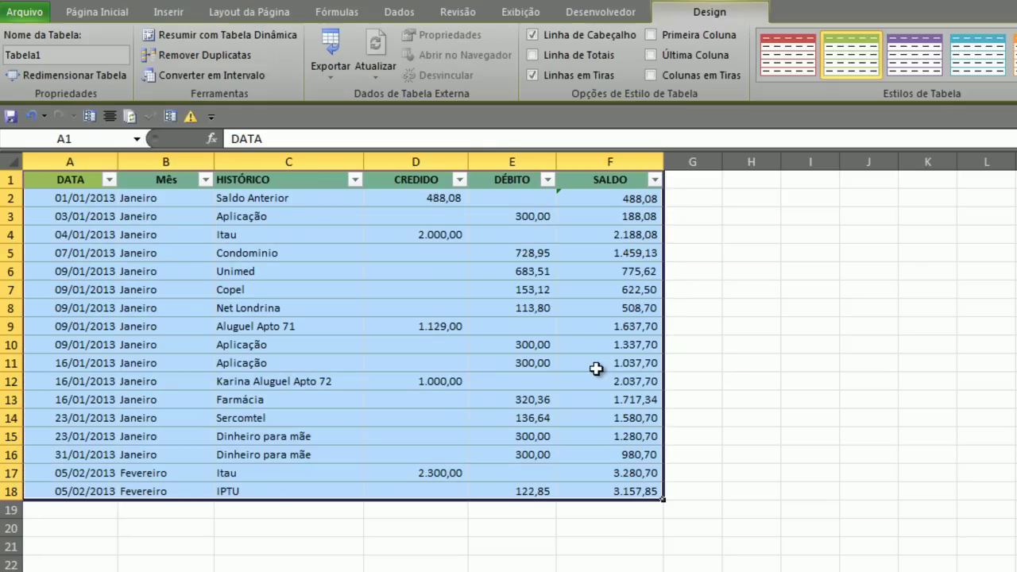
left_click(423, 332)
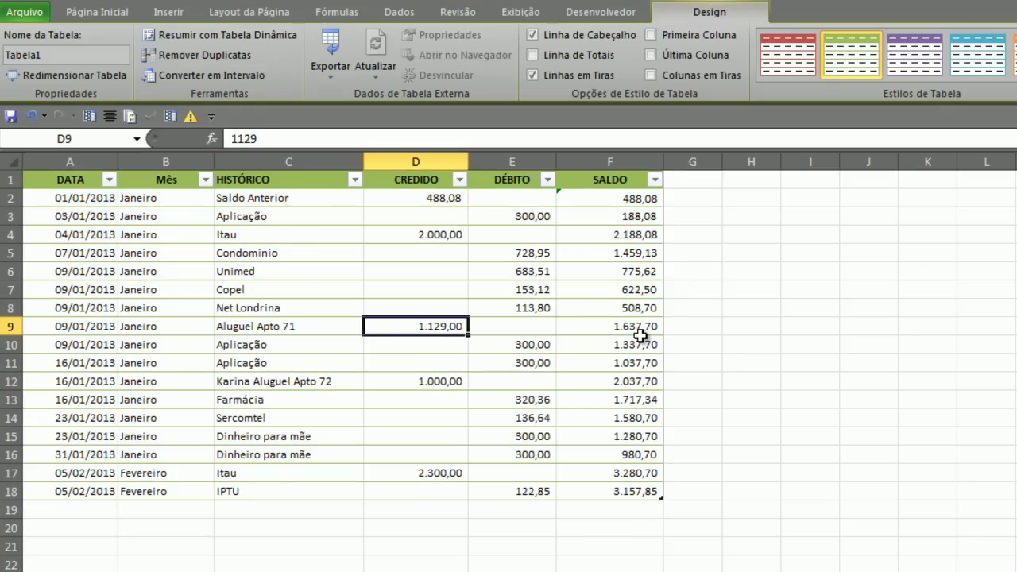
left_click(428, 255)
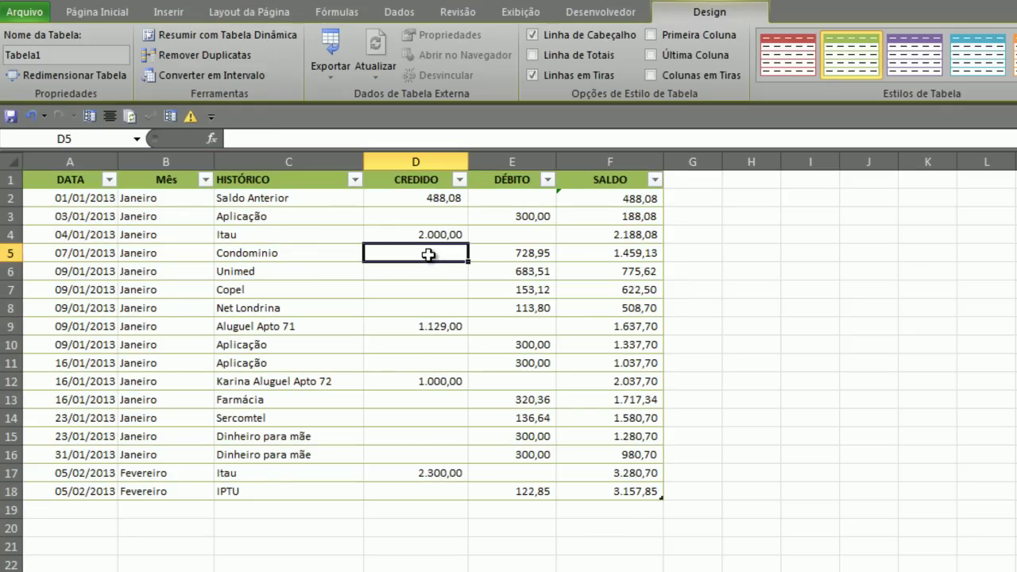
Hide the gridlines on the Matriz sheet, checking the cells just below and inside the table.
left_click(90, 511)
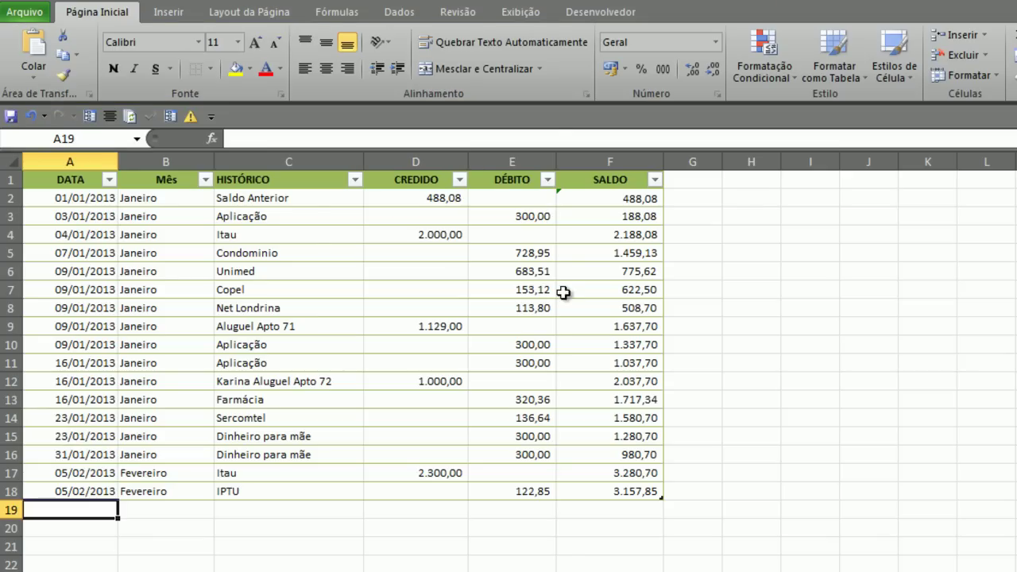
left_click(521, 12)
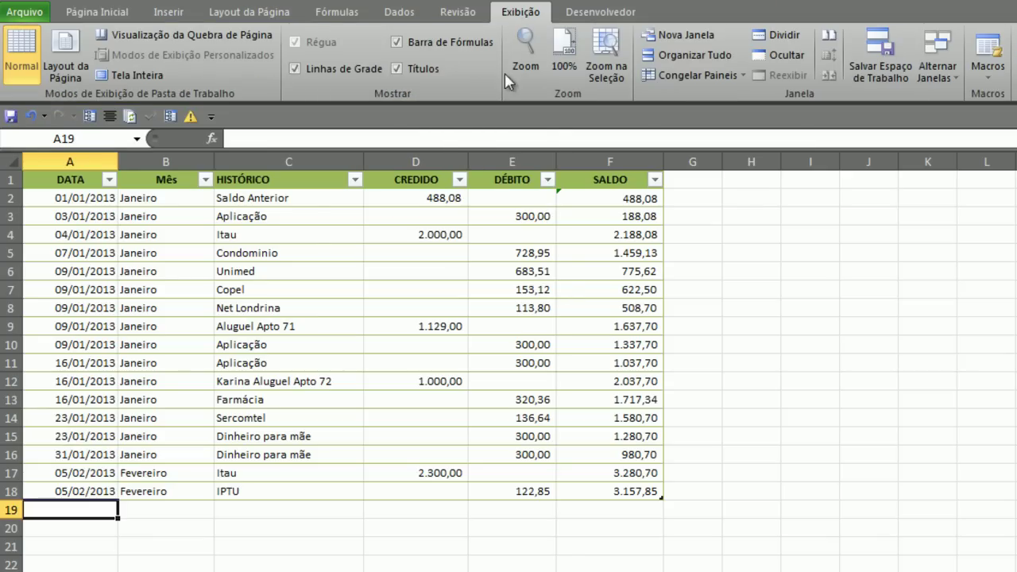
left_click(341, 70)
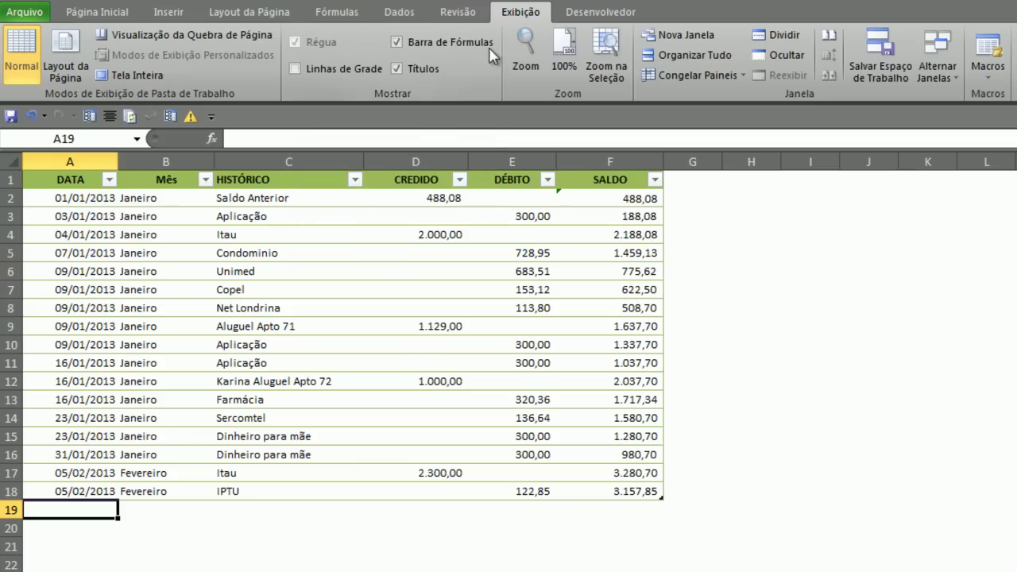
left_click(551, 308)
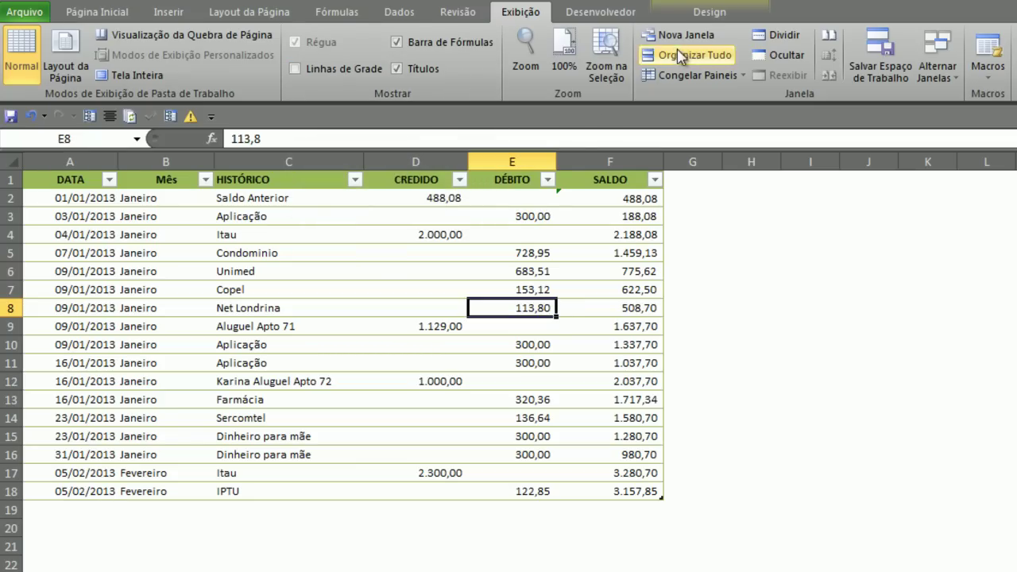
Turn on banded columns in the style options of the Matriz table.
left_click(709, 12)
left_click(684, 77)
left_click(269, 367)
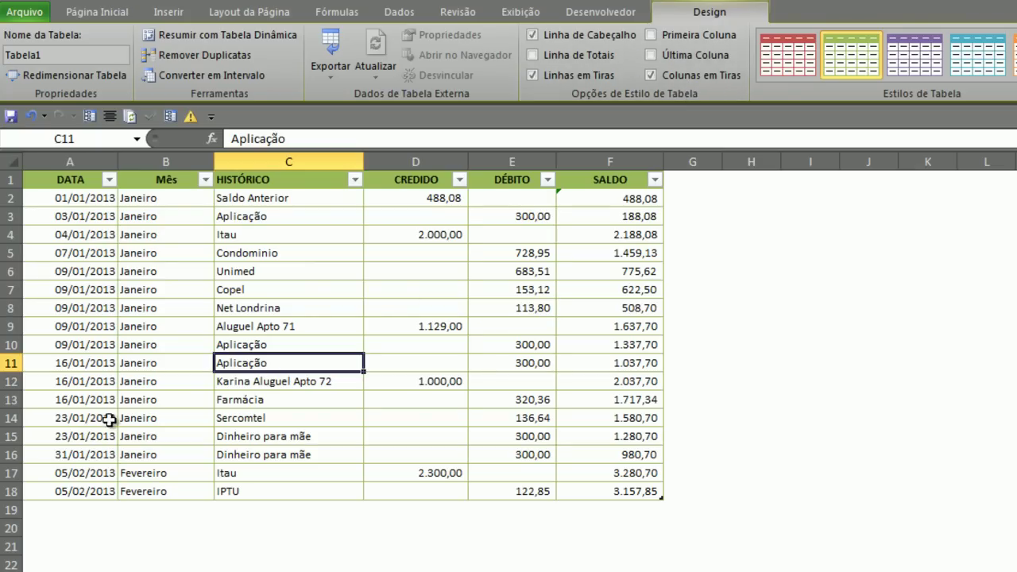
Enter the date 23/09/2013 in cell A19, directly below the table's last row.
left_click(97, 511)
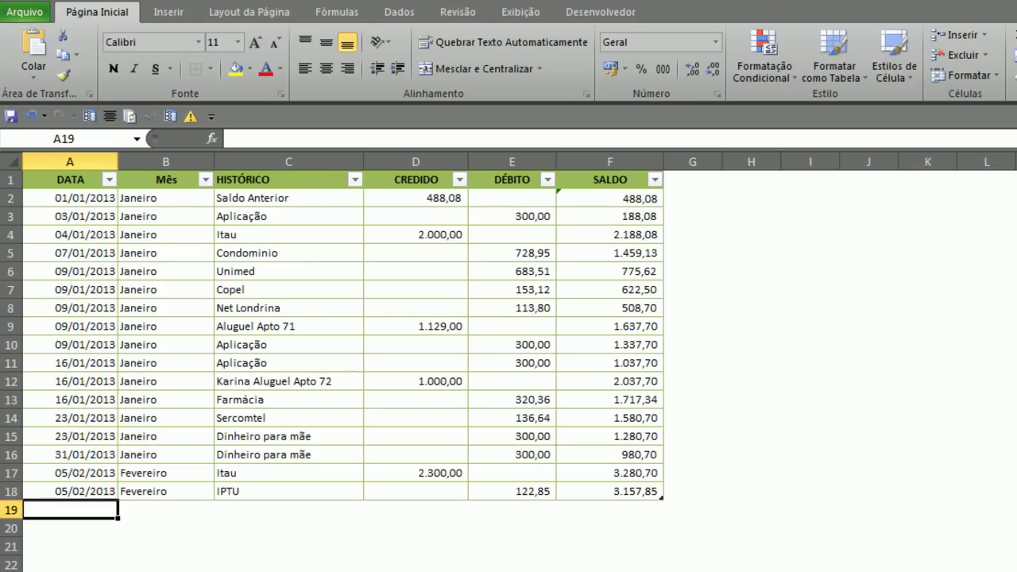
key("F2")
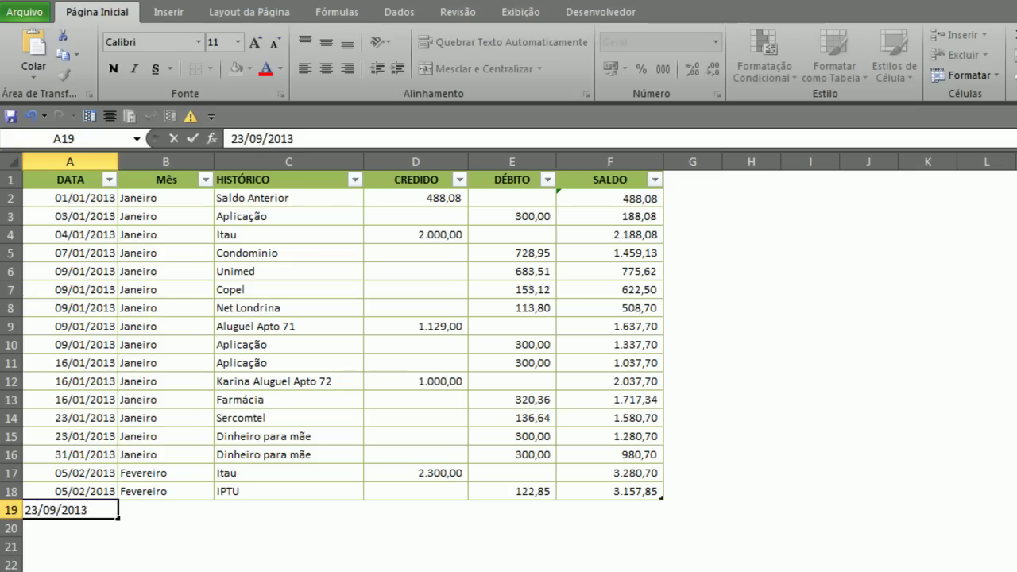
key("Return")
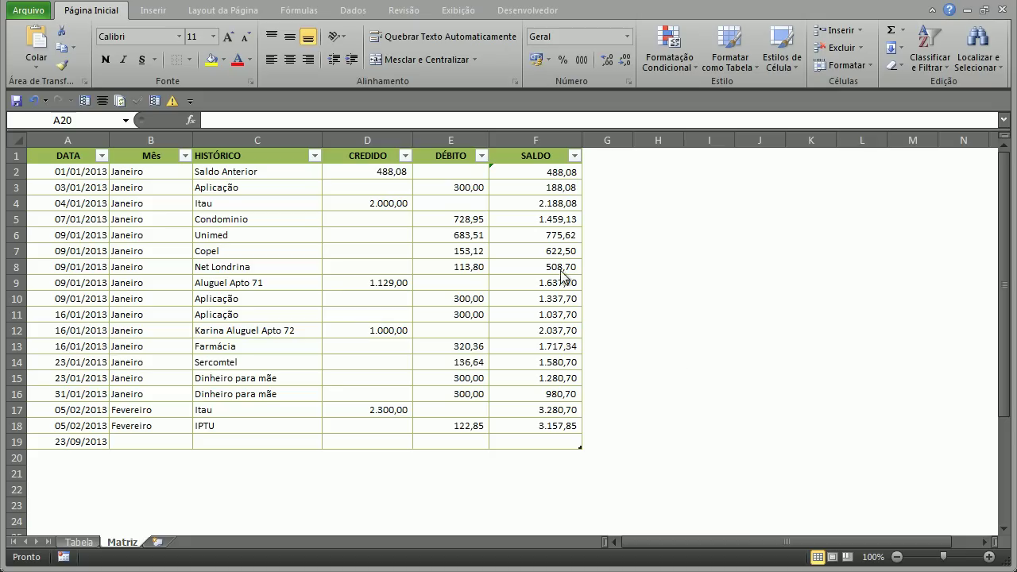
Add a STATUS column header in cell G1, directly beside the table's SALDO column.
left_click(607, 160)
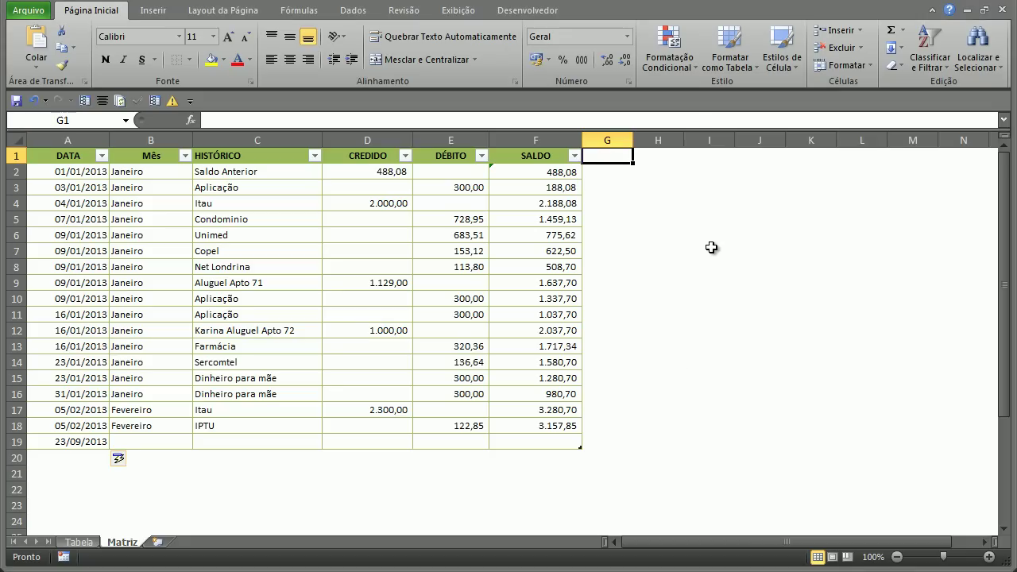
type("STATUS")
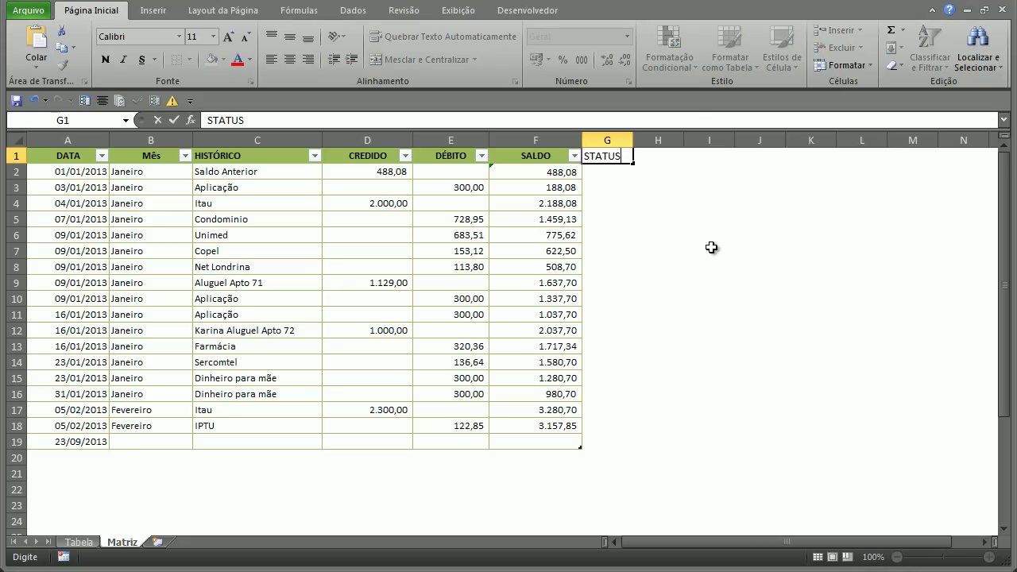
key("Return")
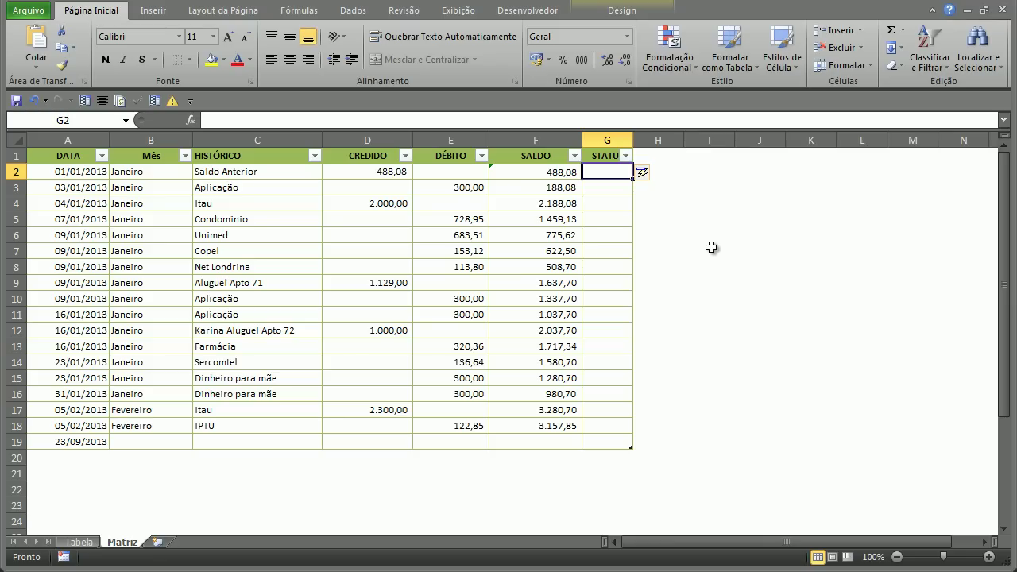
left_click(603, 205)
Delete the STATUS column G from the Matriz sheet.
left_click(608, 140)
right_click(612, 148)
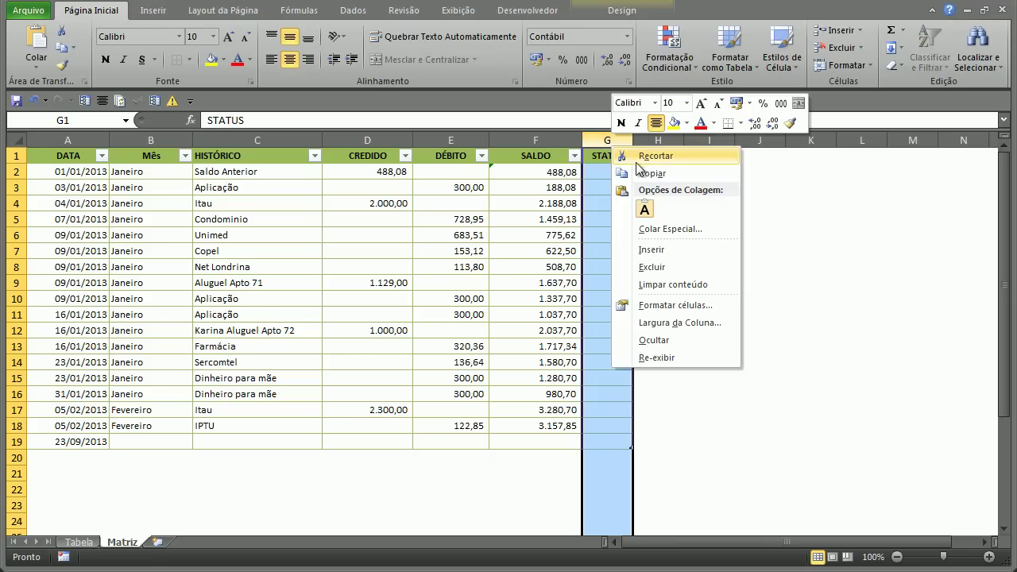
left_click(663, 266)
left_click(649, 256)
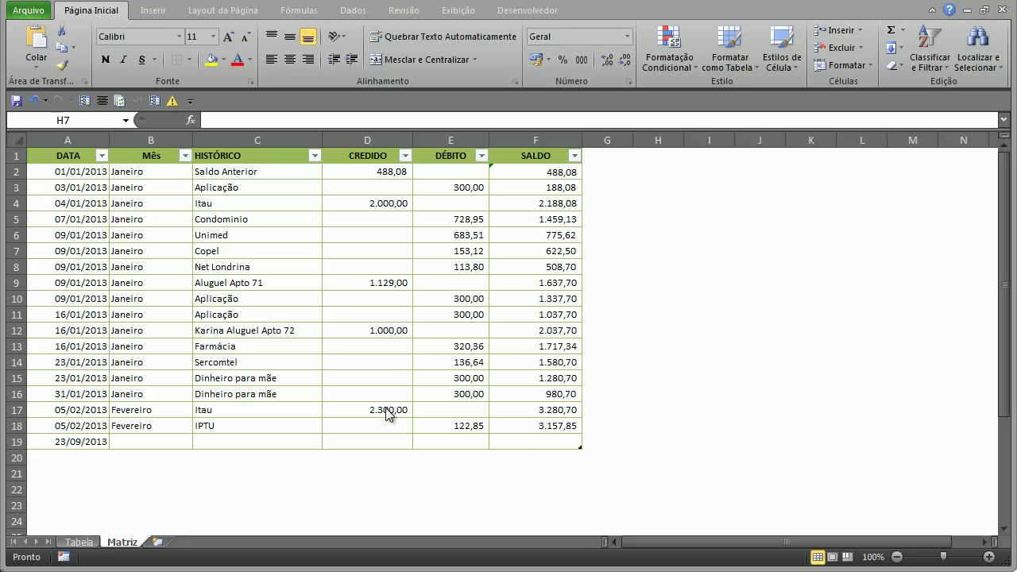
Delete row 19, which holds only a date, from the Matriz sheet.
left_click(17, 441)
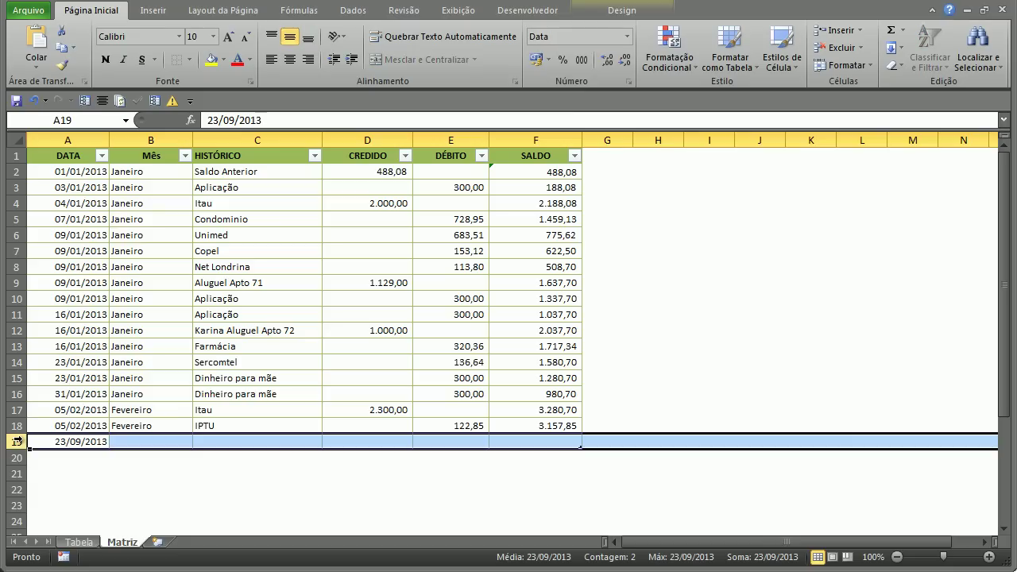
right_click(18, 441)
left_click(112, 565)
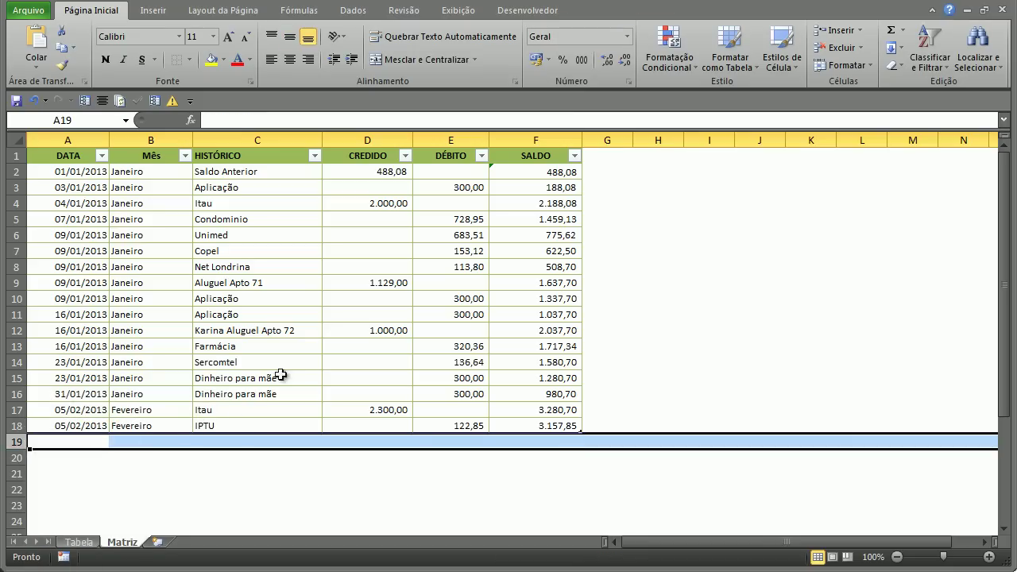
left_click(229, 348)
Change the data source of the pivot table on the Tabela sheet to the whole Matriz table, Tabela1.
left_click(90, 547)
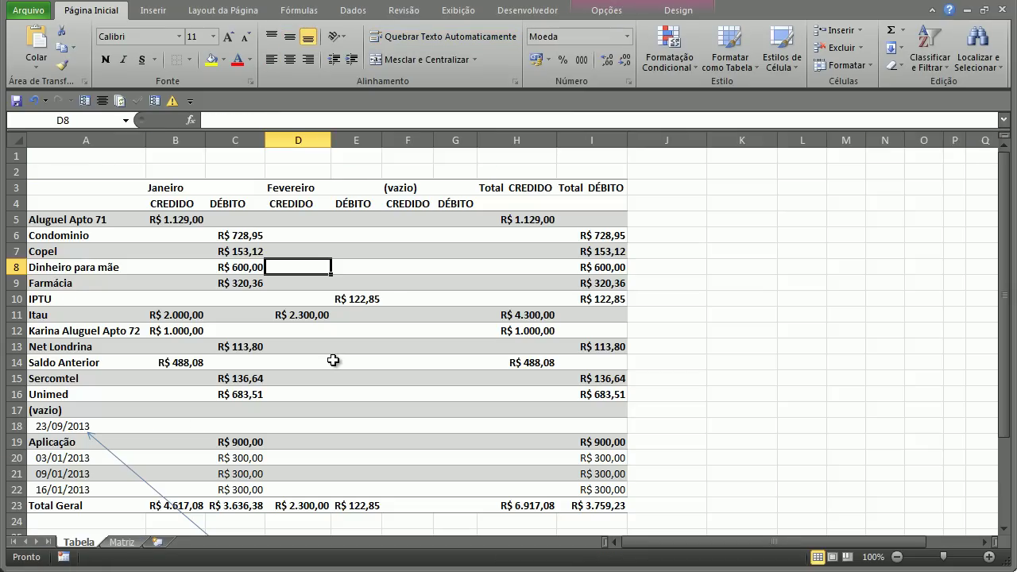
right_click(312, 272)
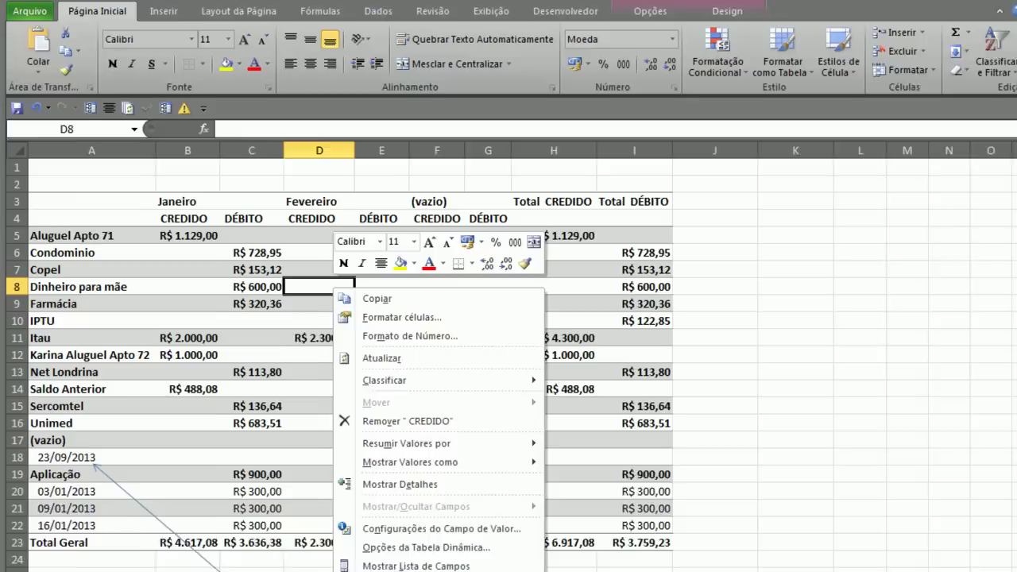
left_click(607, 10)
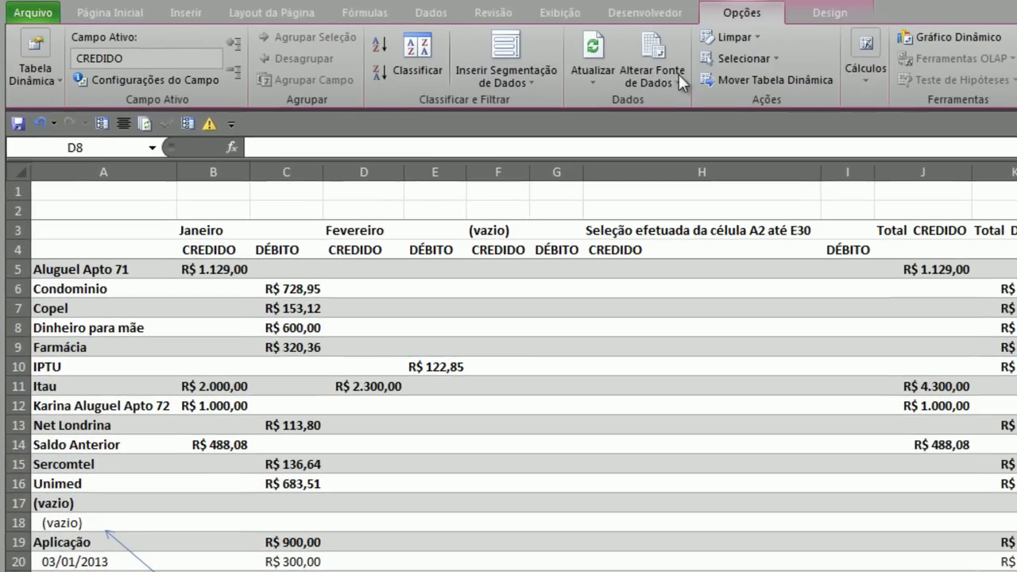
left_click(654, 76)
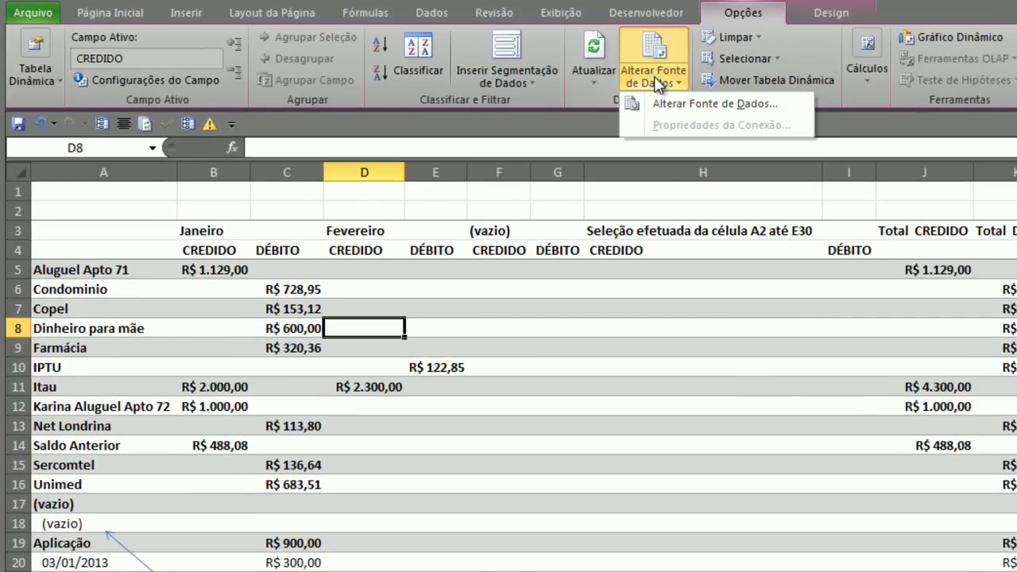
left_click(698, 104)
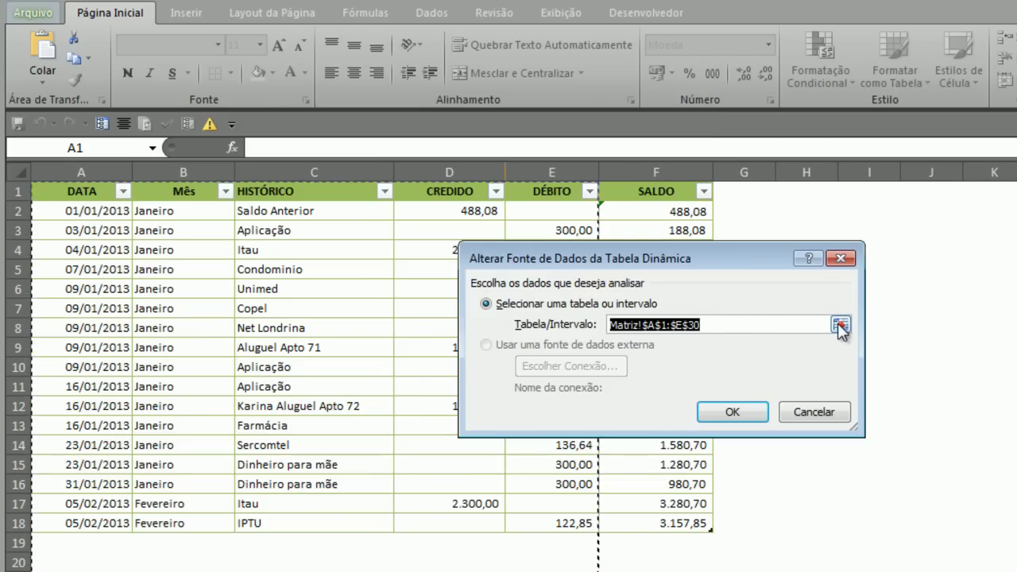
left_click(840, 324)
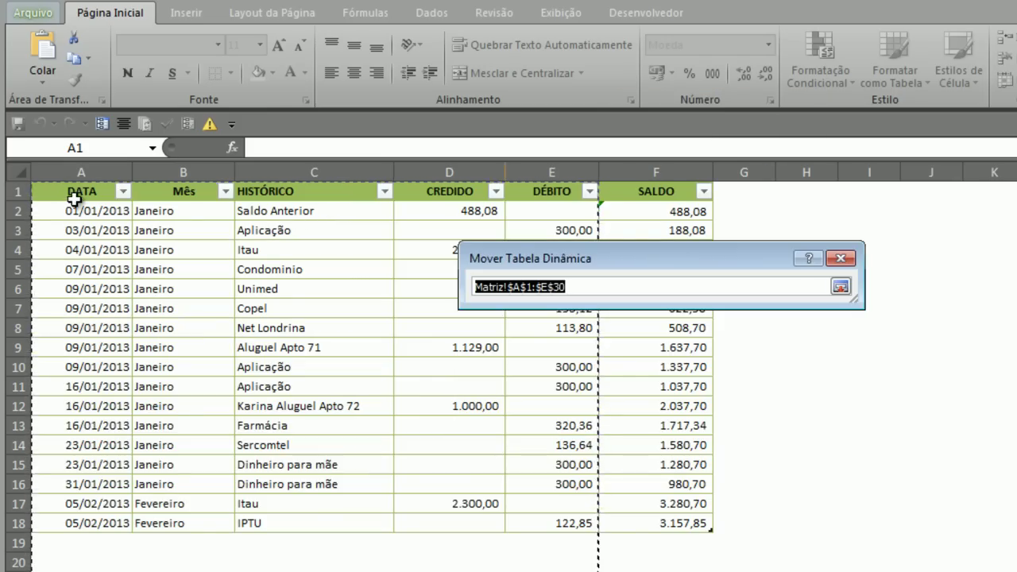
left_click(76, 196)
left_click_drag(94, 204, 666, 515)
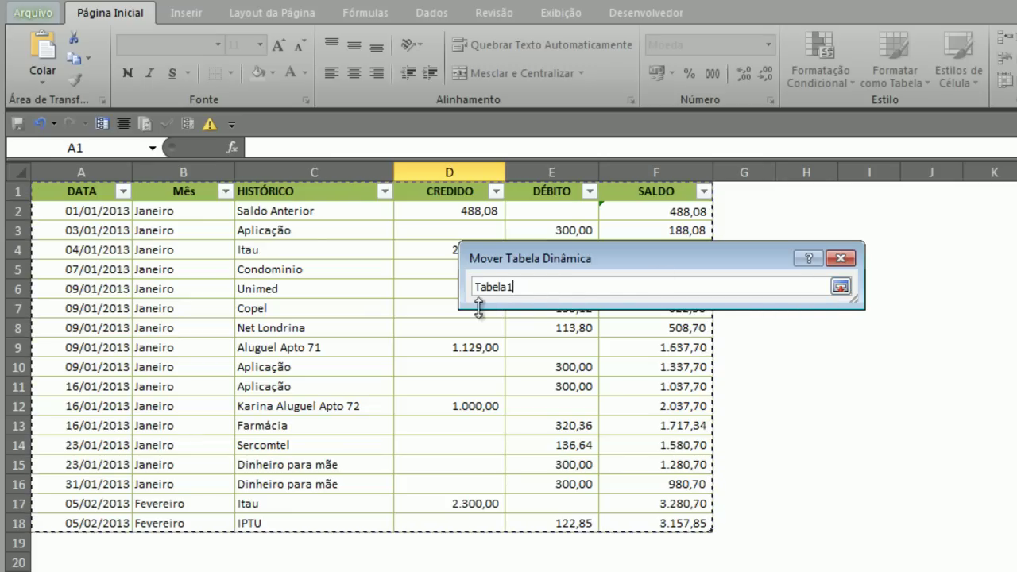
left_click(840, 286)
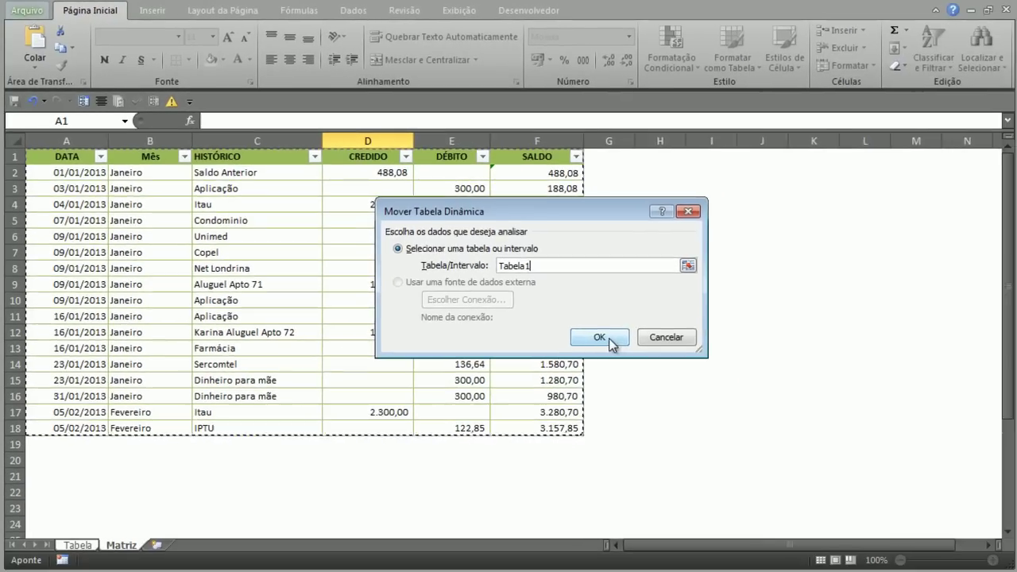
left_click(602, 337)
Refresh the pivot table on the Tabela sheet so it uses its new source.
right_click(239, 270)
left_click(301, 336)
left_click(391, 331)
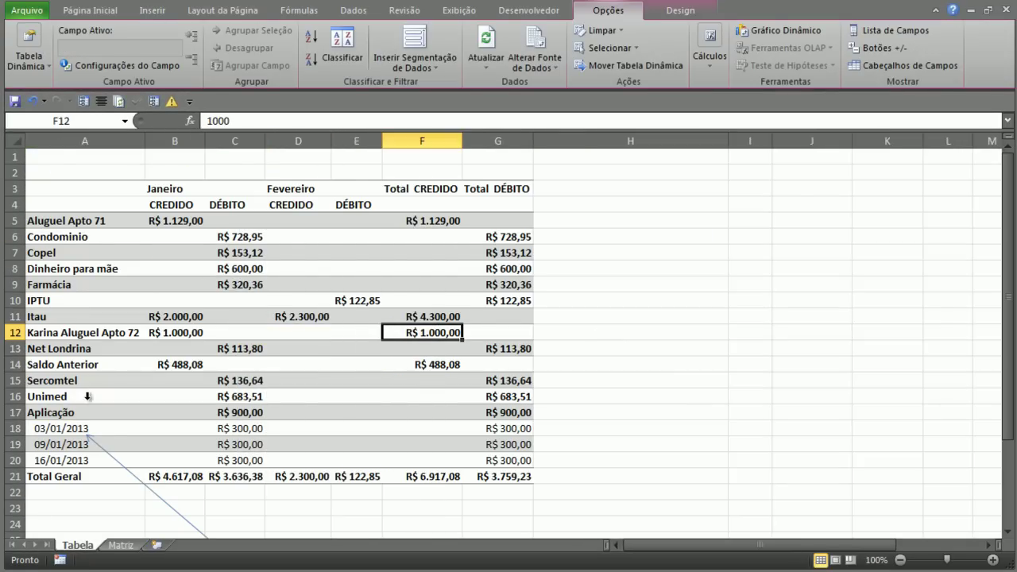
left_click(342, 287)
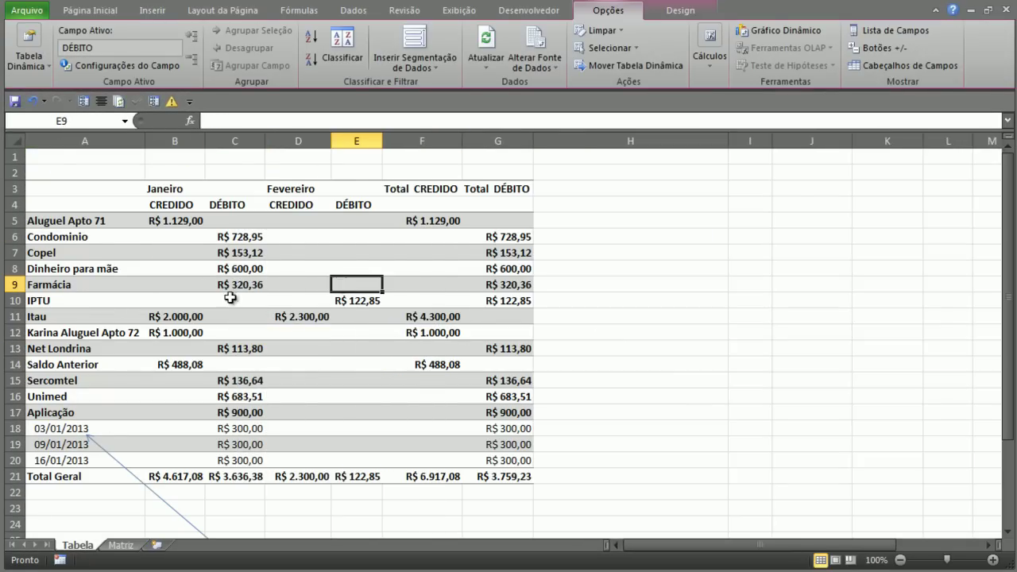
Start a new record in row 19 of the Matriz table with the date 23/09/2013.
left_click(123, 545)
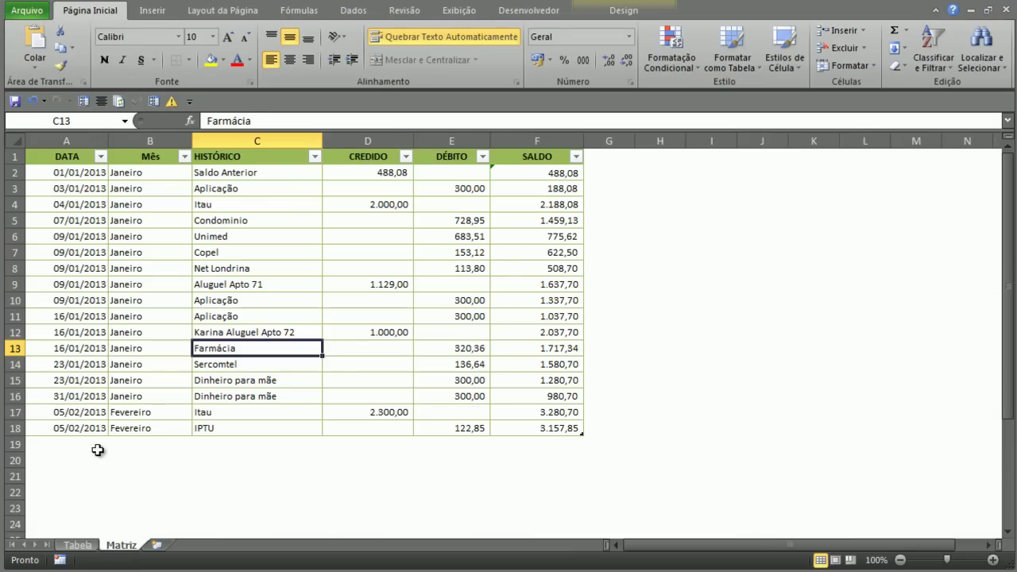
left_click(94, 446)
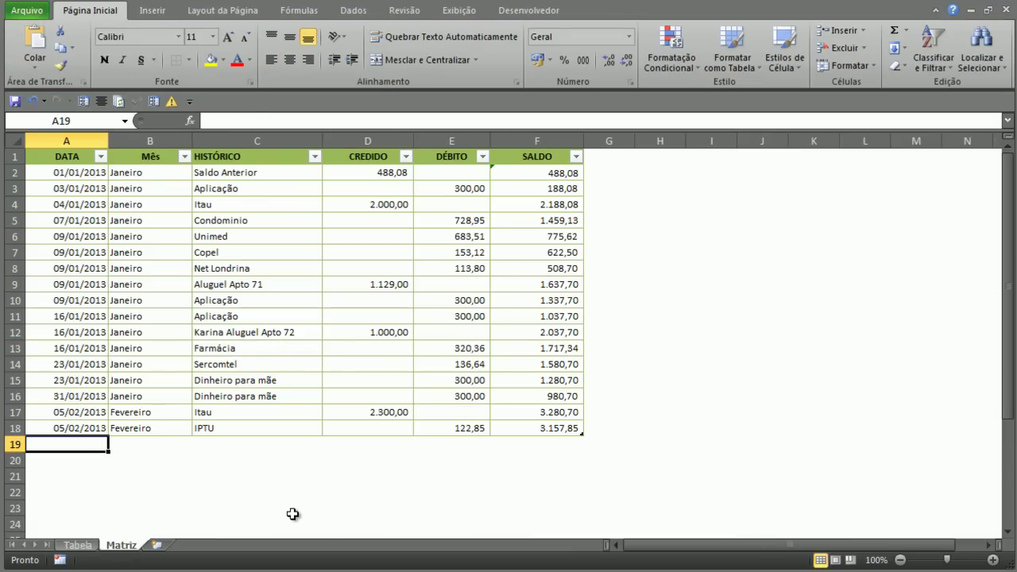
type("23/09/2013")
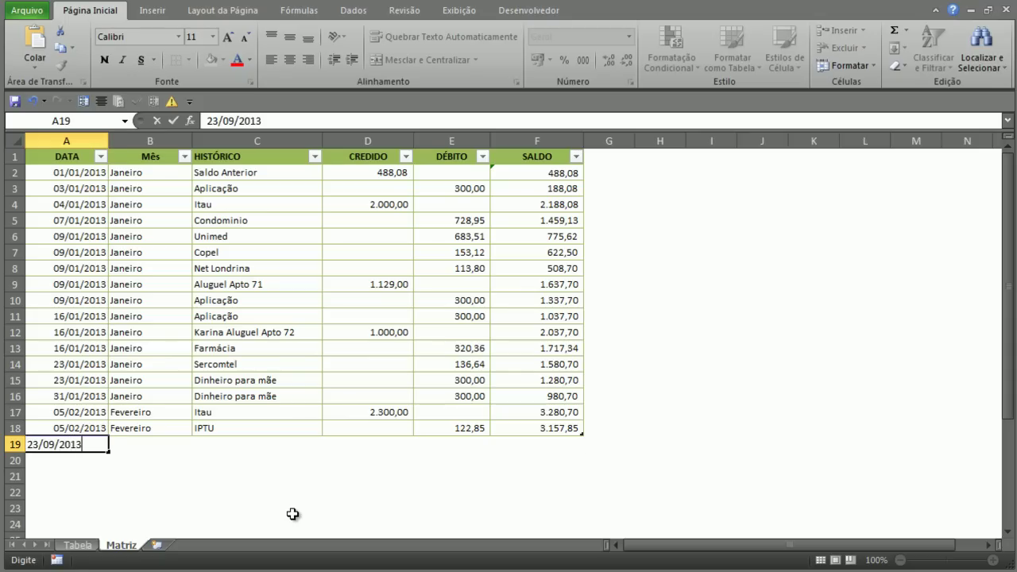
key("Tab")
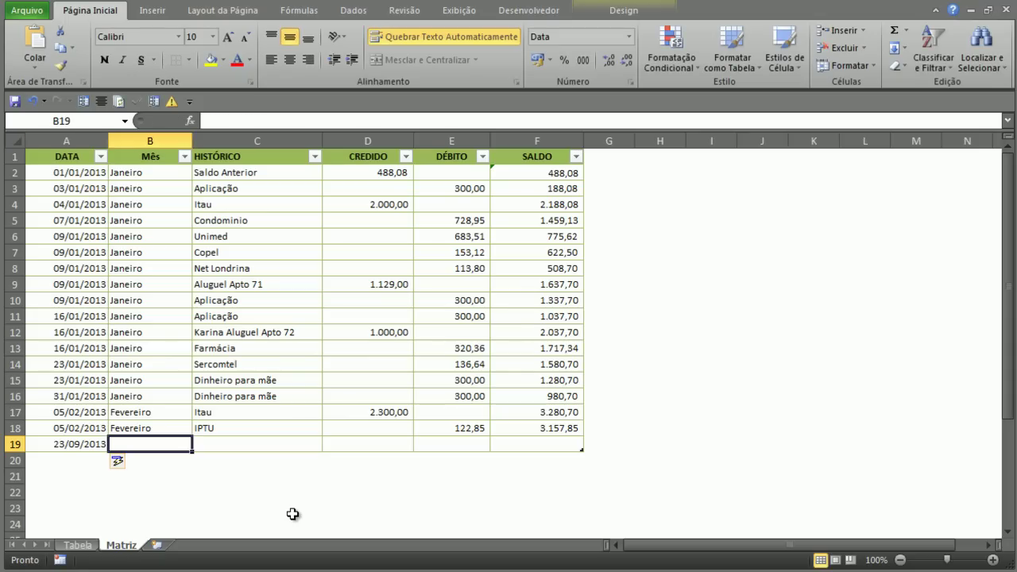
Enter MARÇO as the month and IPVA as the histórico in row 19.
type("MARÇO")
key("BackSpace")
key("BackSpace")
key("BackSpace")
type("ÇO")
key("Left")
key("Left")
type("R")
key("Tab")
type("IPVA")
key("Tab")
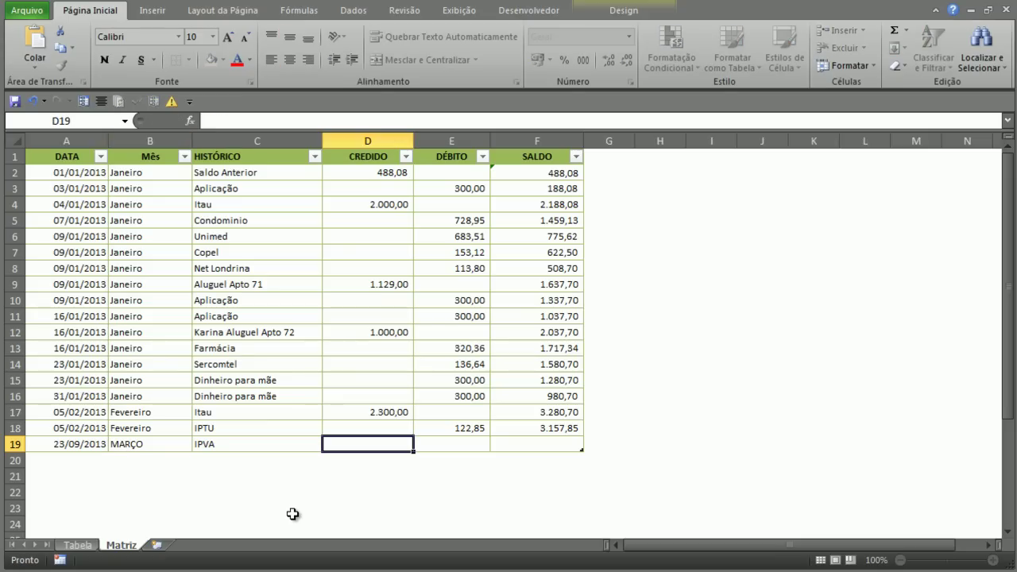
Enter a débito of 600 in row 19, leaving CREDIDO empty, and check the SALDO formula in F19.
key("Tab")
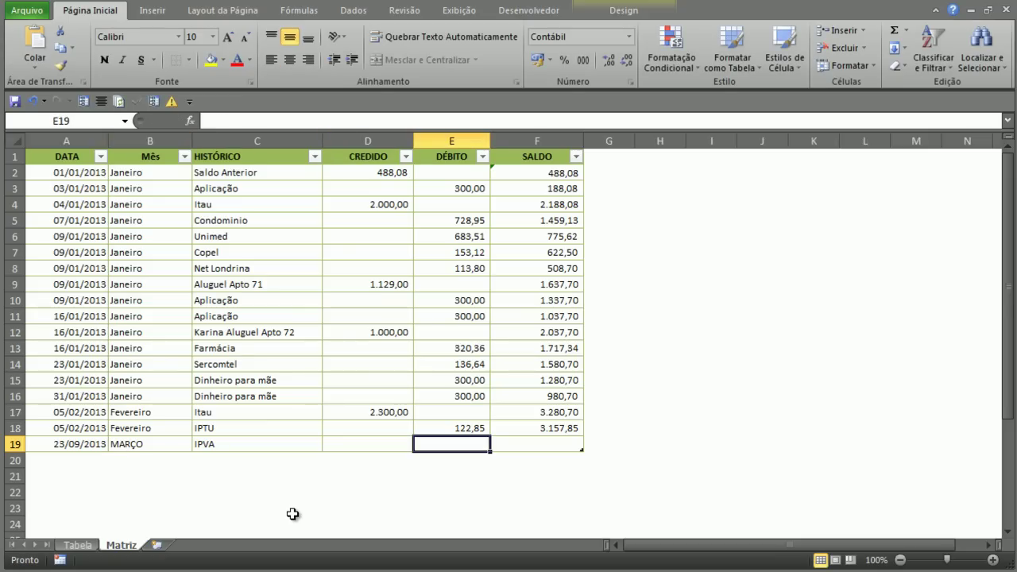
type("600")
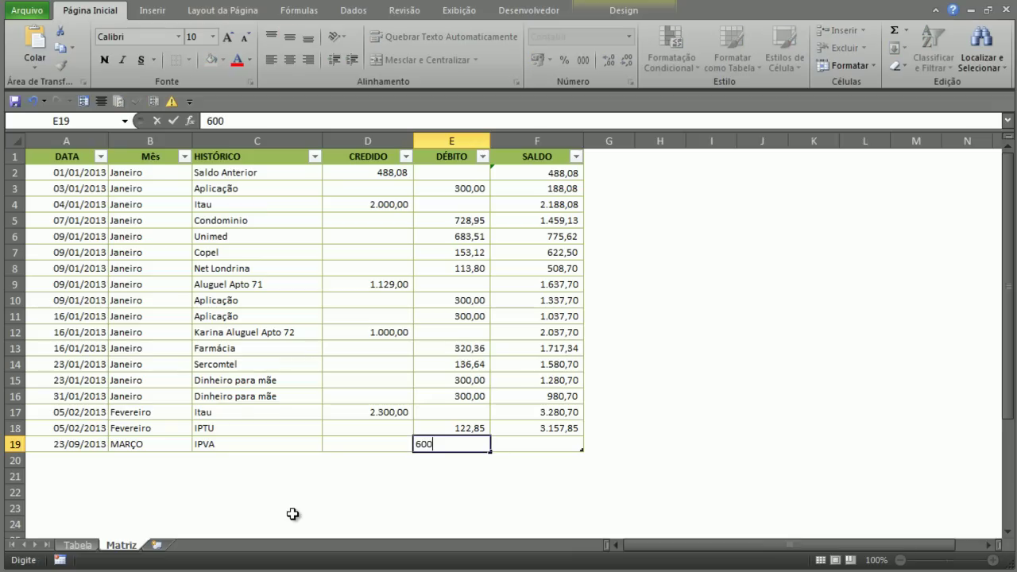
key("Return")
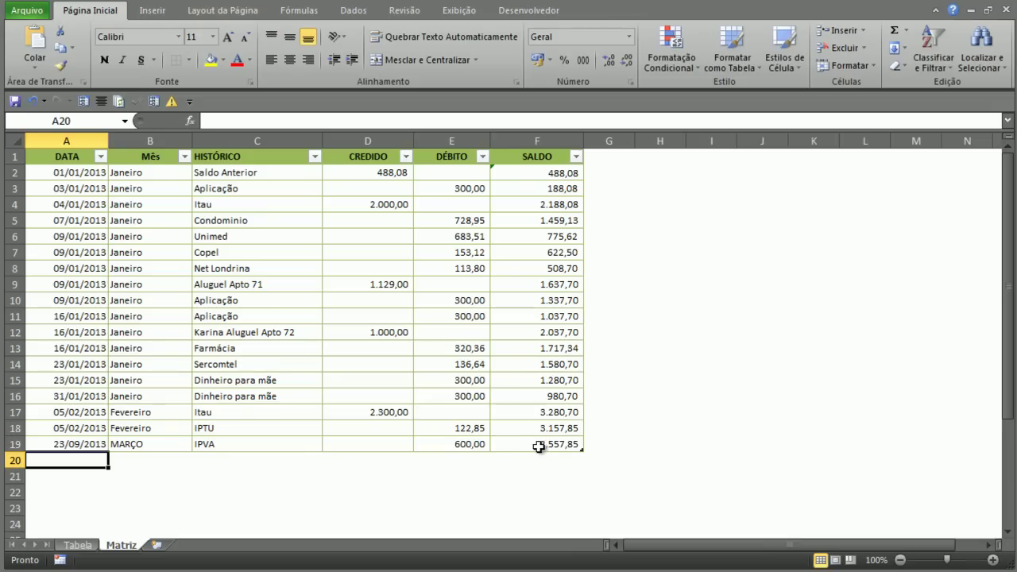
left_click(556, 443)
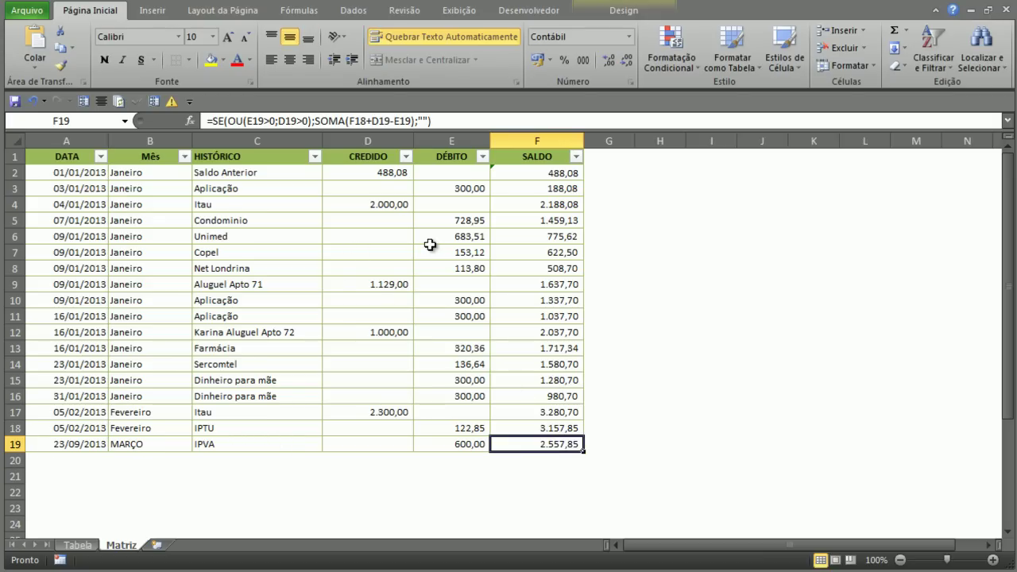
Refresh the pivot table on the Tabela sheet and check its MARÇO columns in F3:G23.
left_click(80, 545)
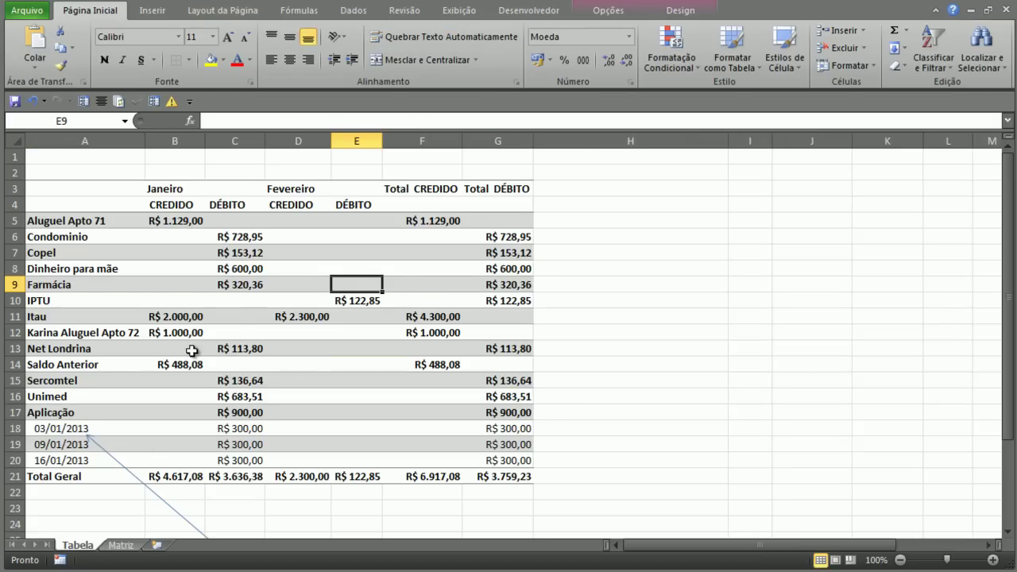
right_click(258, 307)
left_click(300, 375)
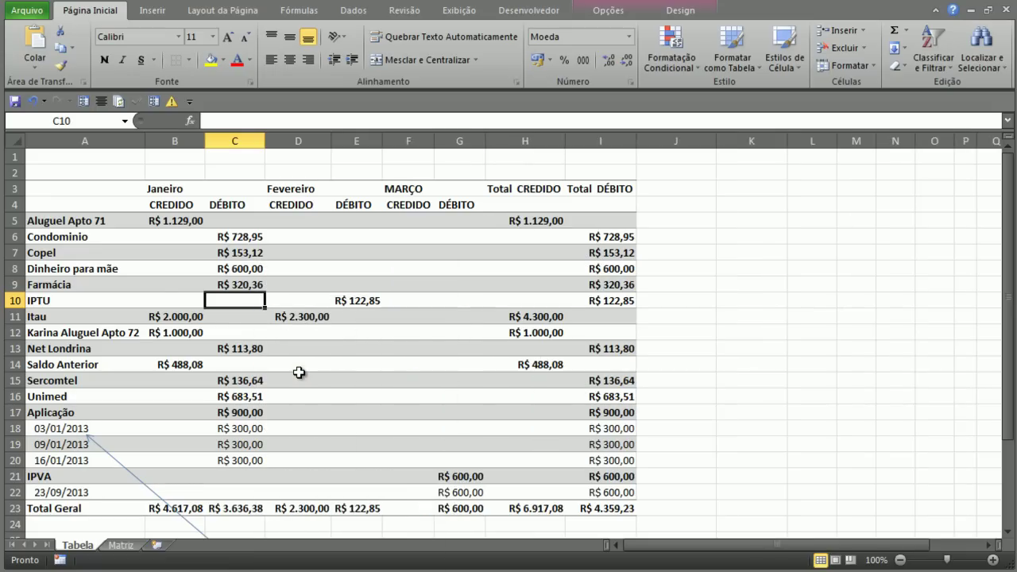
left_click(439, 329)
left_click_drag(406, 193, 469, 510)
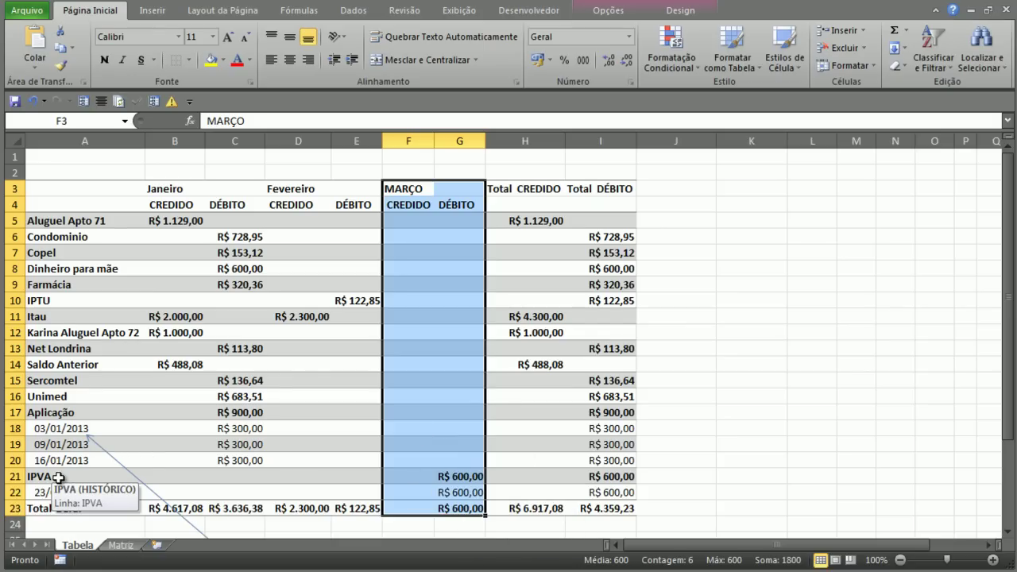
left_click(284, 324)
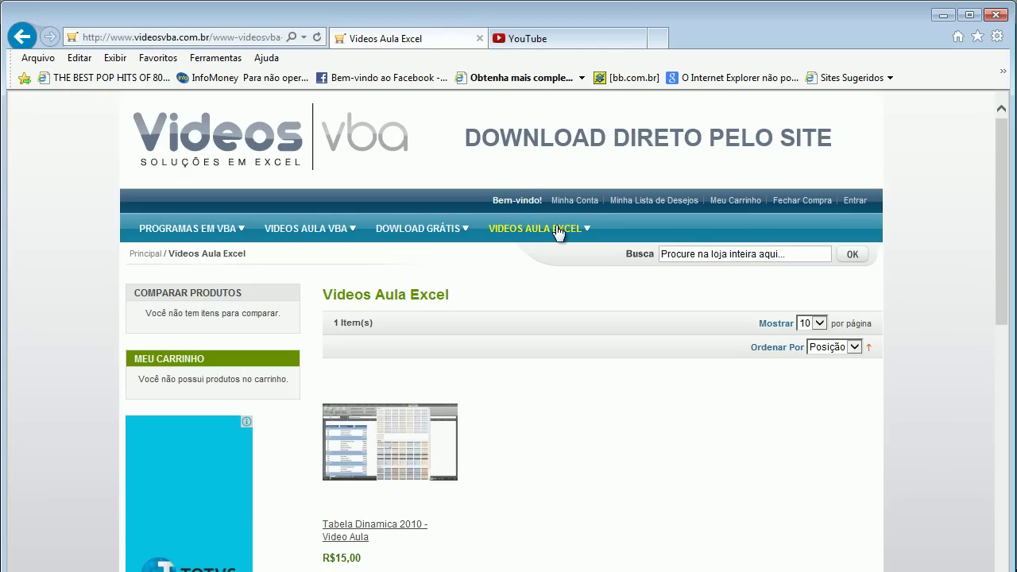
scroll(547, 362, "down", 2)
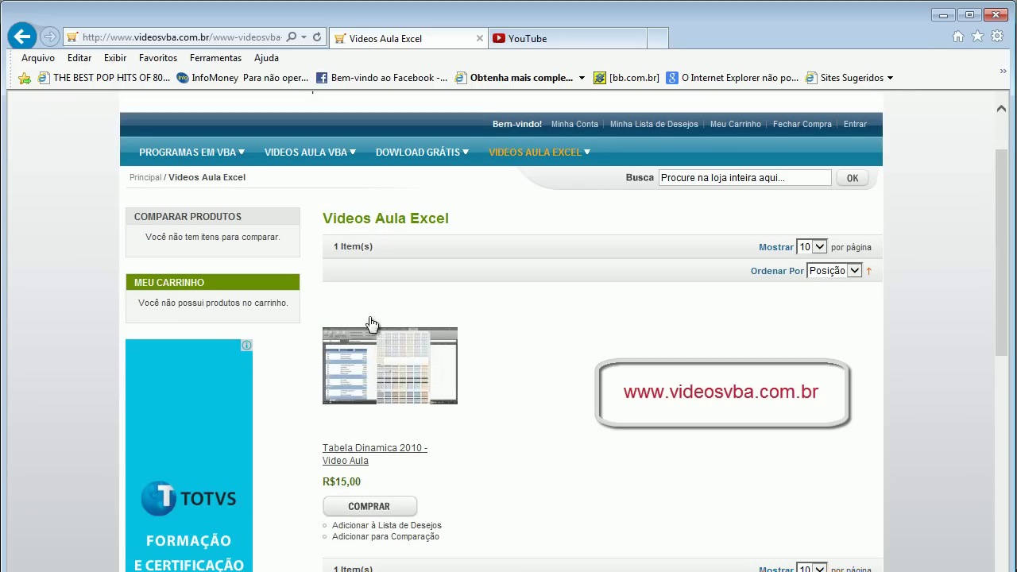